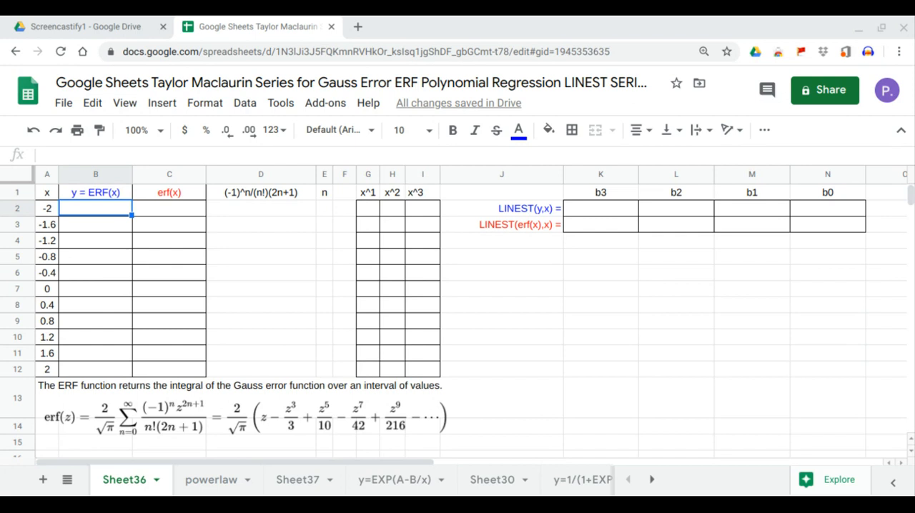
# Fill the y = ERF(x) column from B2 with an ARRAYFORMULA of ERF over the x values A2:A12
pyautogui.click(92, 214)
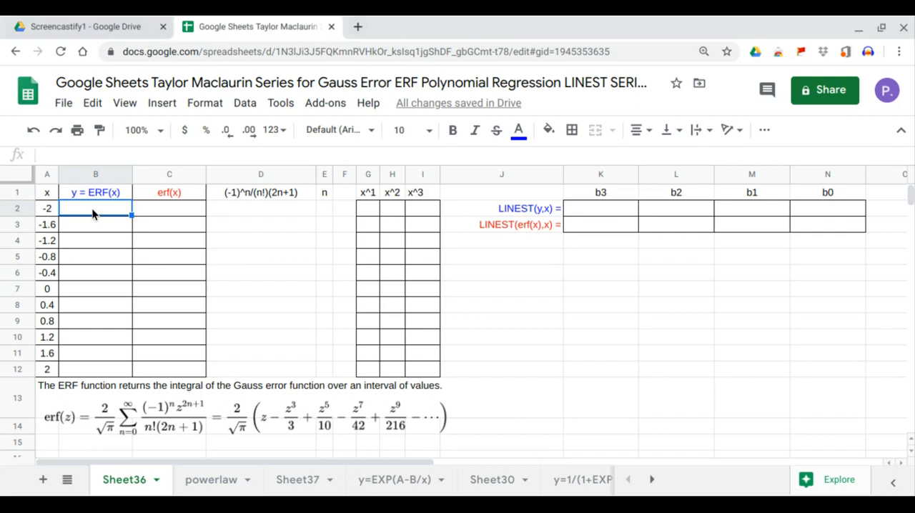
pyautogui.write('=')
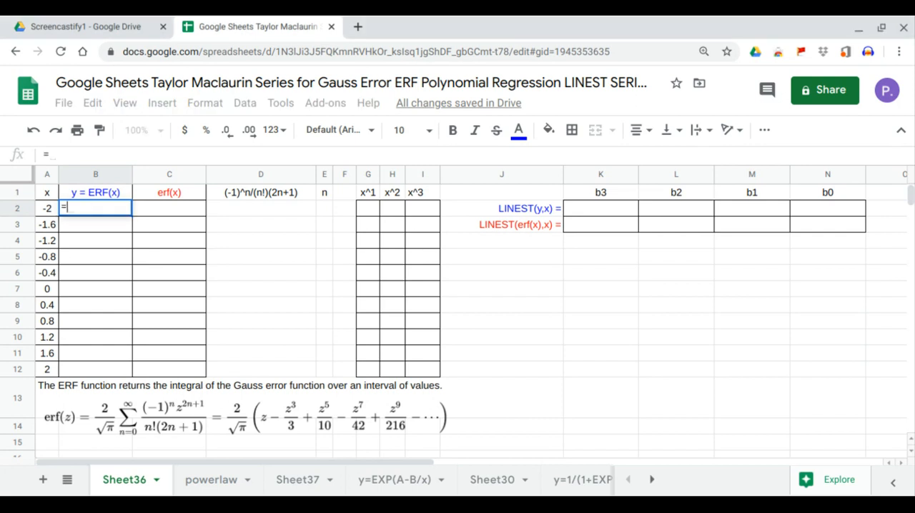
pyautogui.write('arr')
pyautogui.press('Tab')
pyautogui.write('er')
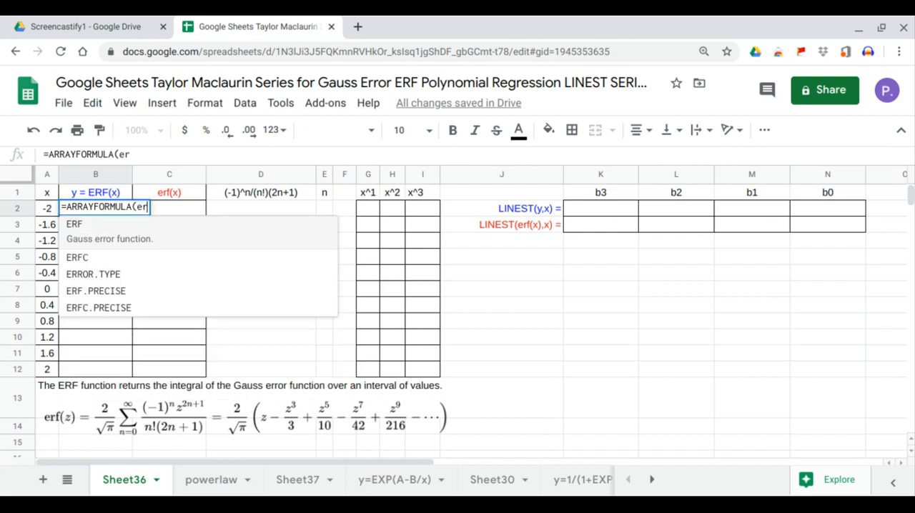
pyautogui.press('Tab')
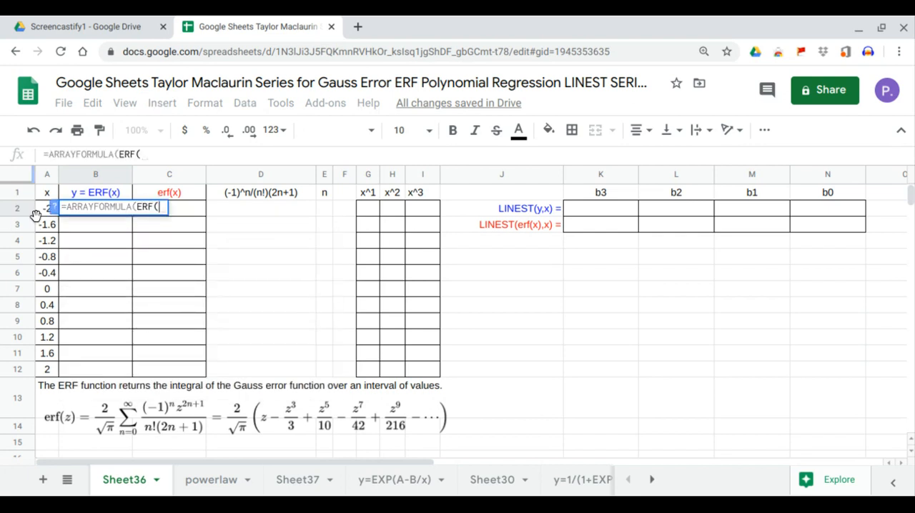
pyautogui.moveTo(43, 209); pyautogui.dragTo(47, 373)
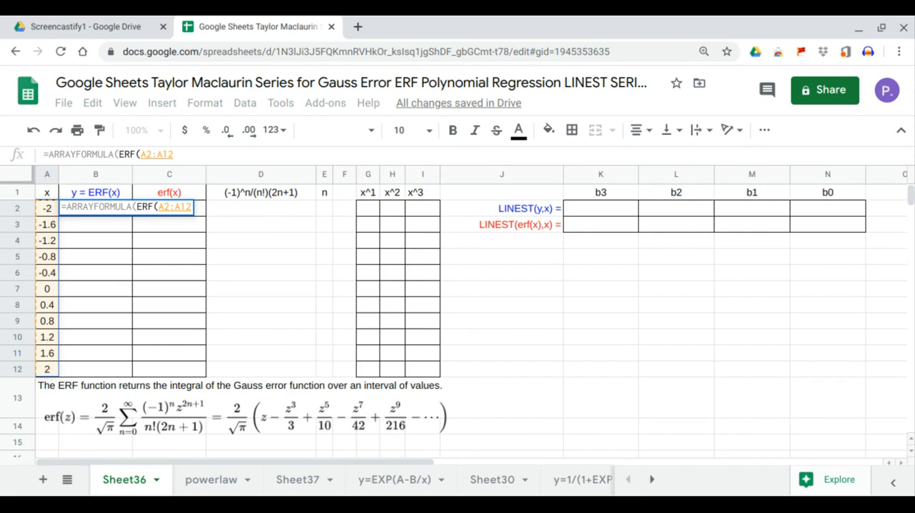
pyautogui.press('Return')
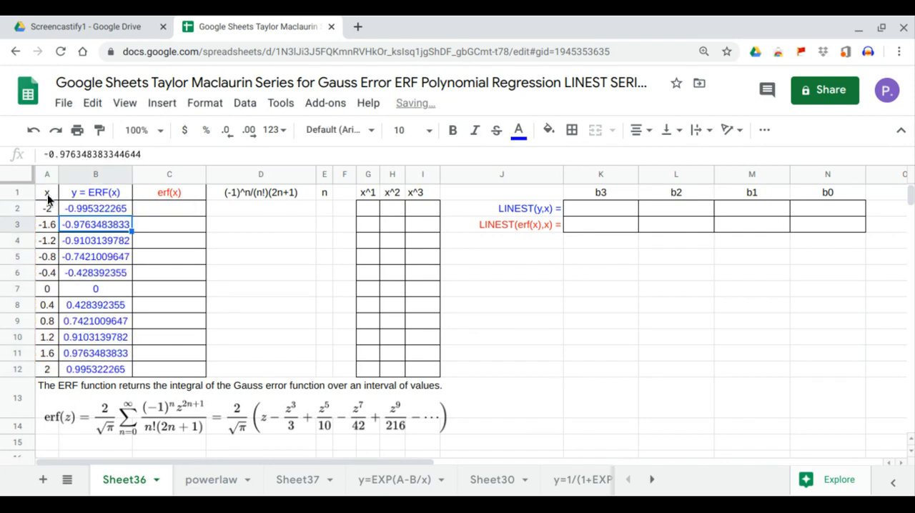
# Insert a chart of y = ERF(x) against x from the range A1:B12, including the headers
pyautogui.moveTo(47, 194); pyautogui.dragTo(101, 369)
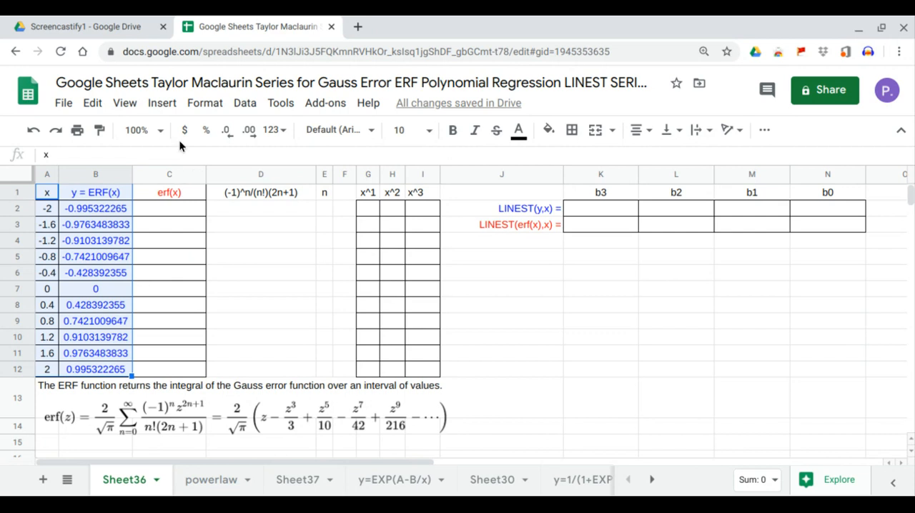
pyautogui.click(163, 104)
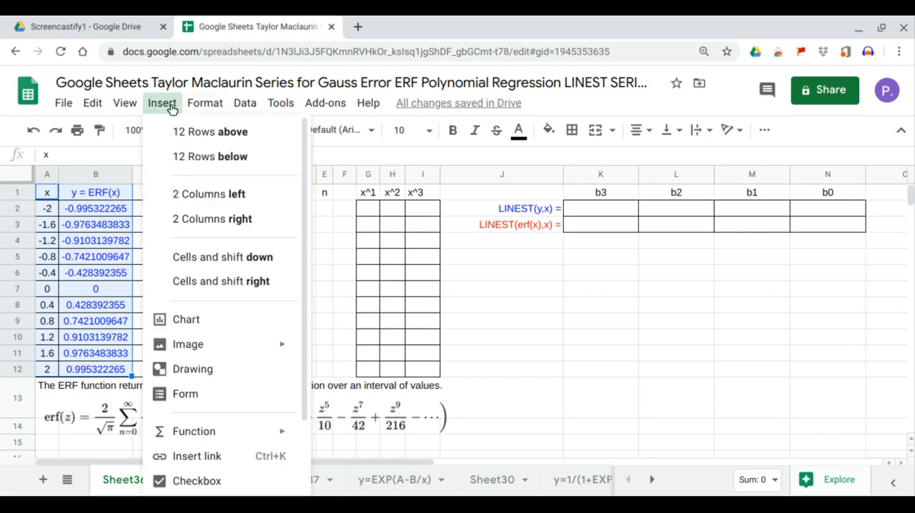
pyautogui.click(191, 316)
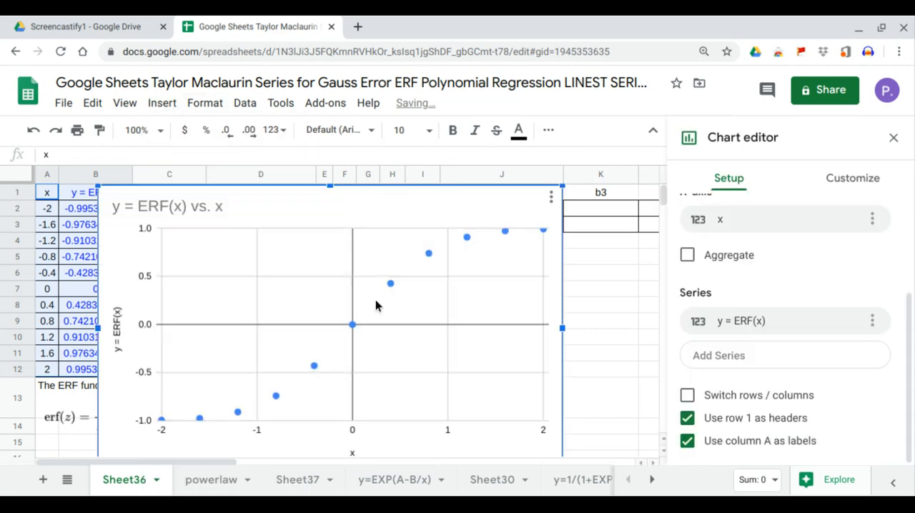
# Add a linear trendline to the y = ERF(x) series, labelled with its equation and showing R²
pyautogui.click(840, 179)
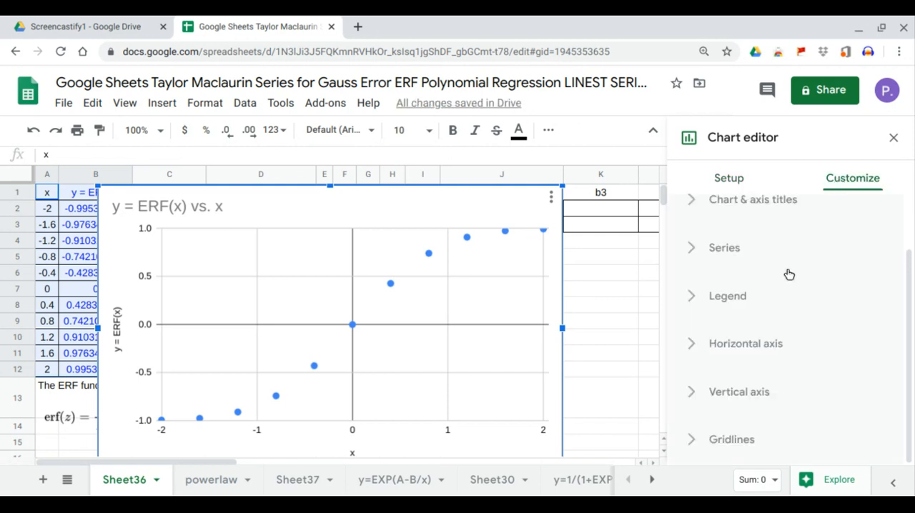
pyautogui.click(724, 247)
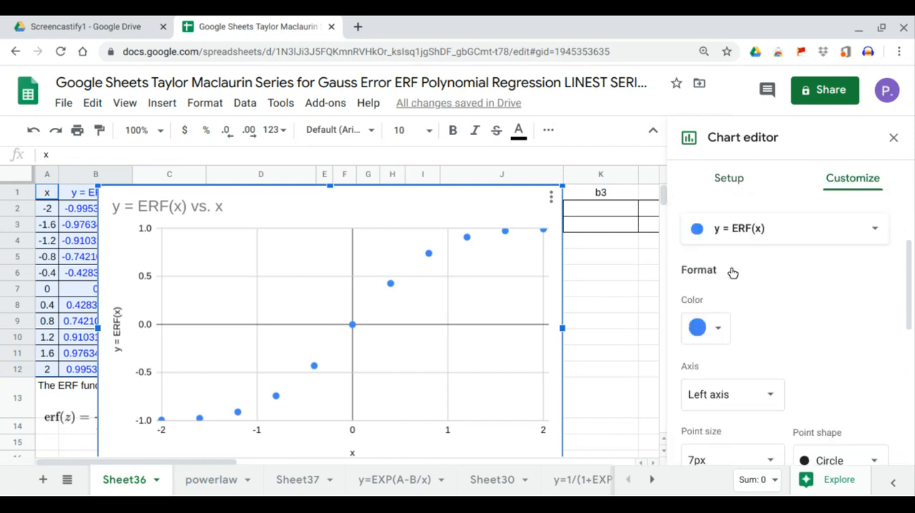
pyautogui.scroll(-2, 730, 266)
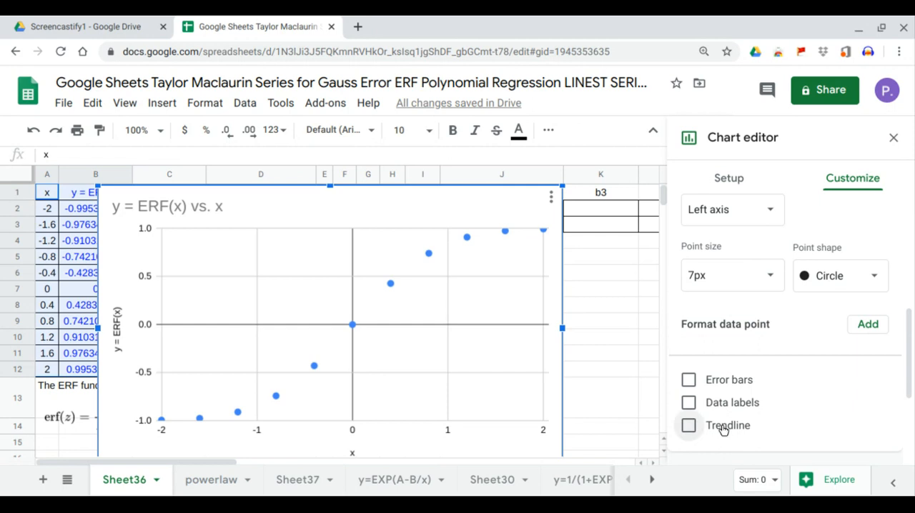
pyautogui.click(720, 425)
pyautogui.scroll(-2, 726, 409)
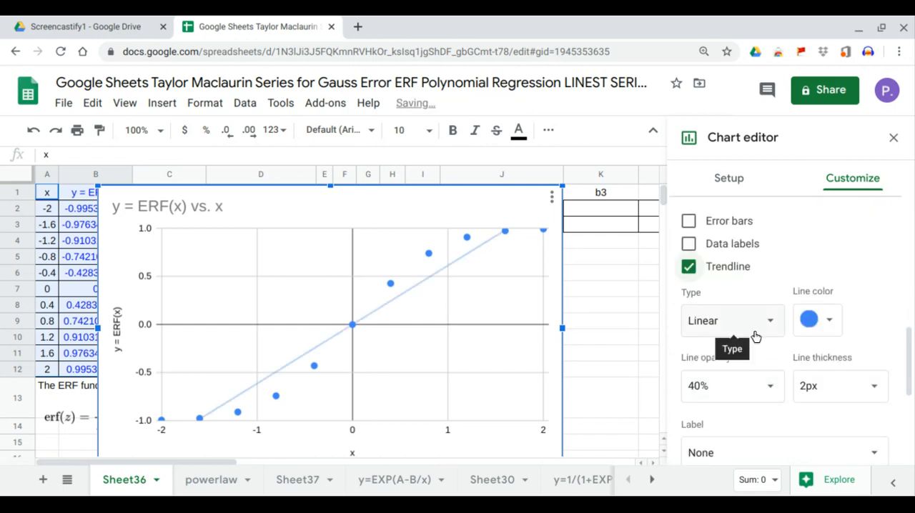
pyautogui.scroll(-1, 756, 336)
pyautogui.click(741, 398)
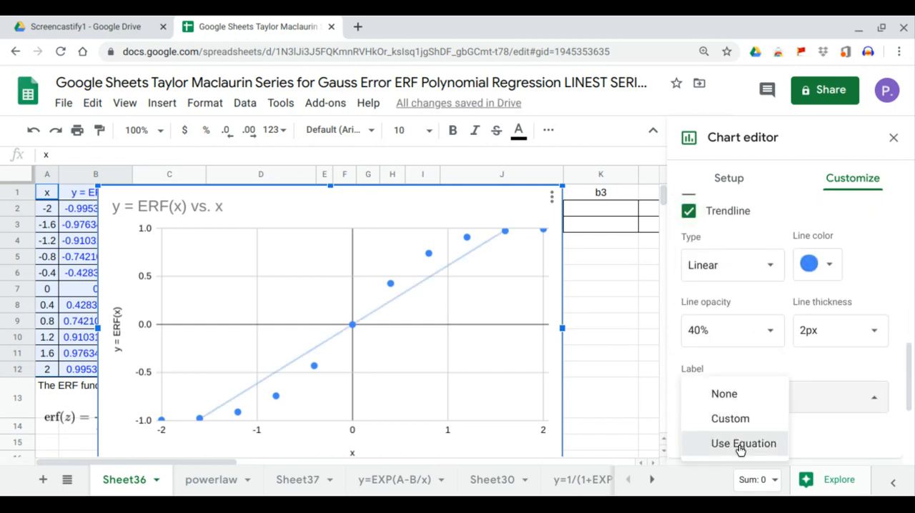
pyautogui.click(715, 443)
pyautogui.click(689, 433)
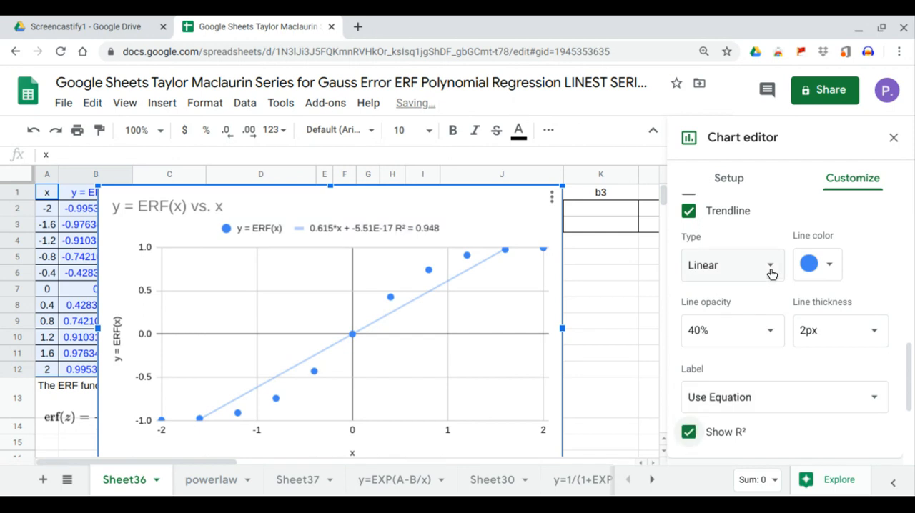
# Try a moving average trendline on the y = ERF(x) series and view its label options
pyautogui.click(770, 273)
pyautogui.click(738, 390)
pyautogui.scroll(-3, 741, 401)
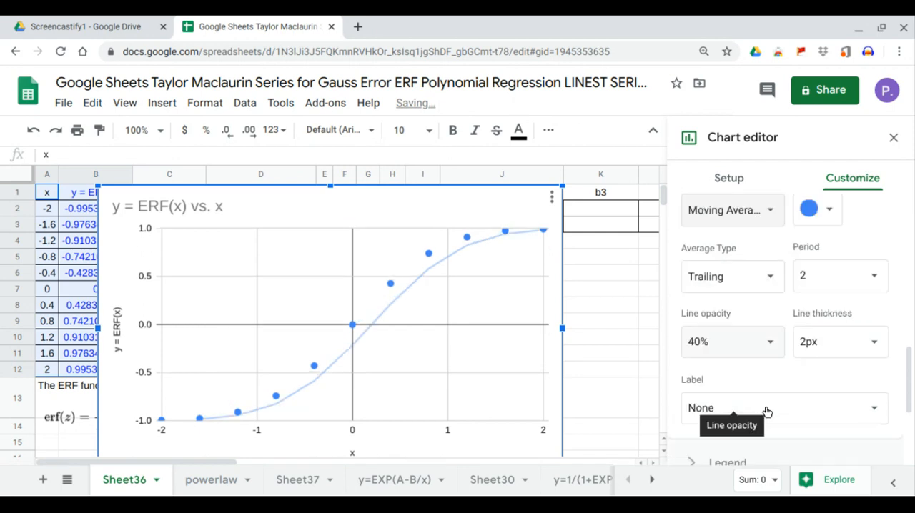
pyautogui.click(787, 302)
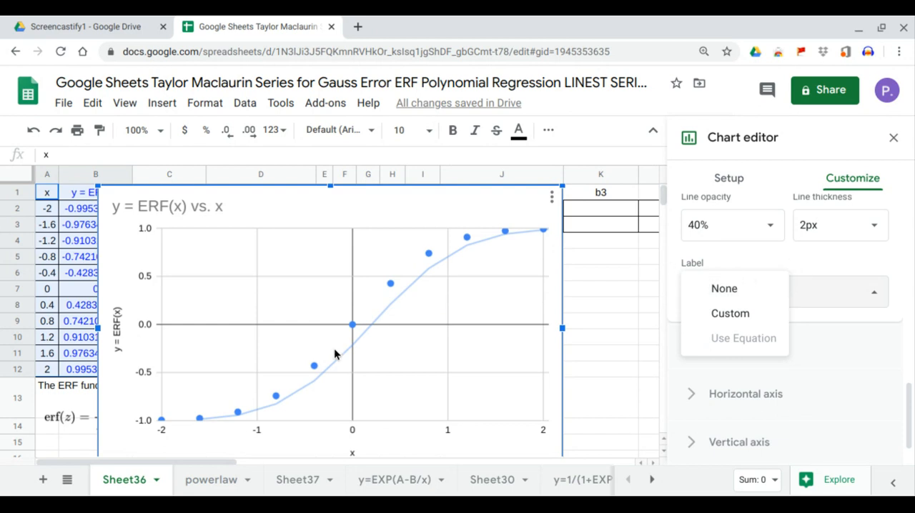
pyautogui.scroll(3, 787, 286)
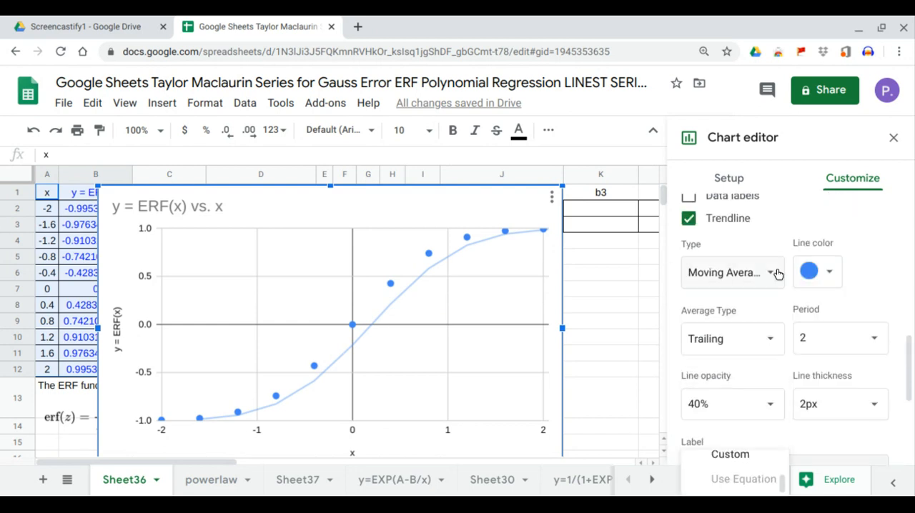
# Try a Power Series trendline on the y = ERF(x) series, with the equation as label and R² shown
pyautogui.click(778, 274)
pyautogui.click(775, 243)
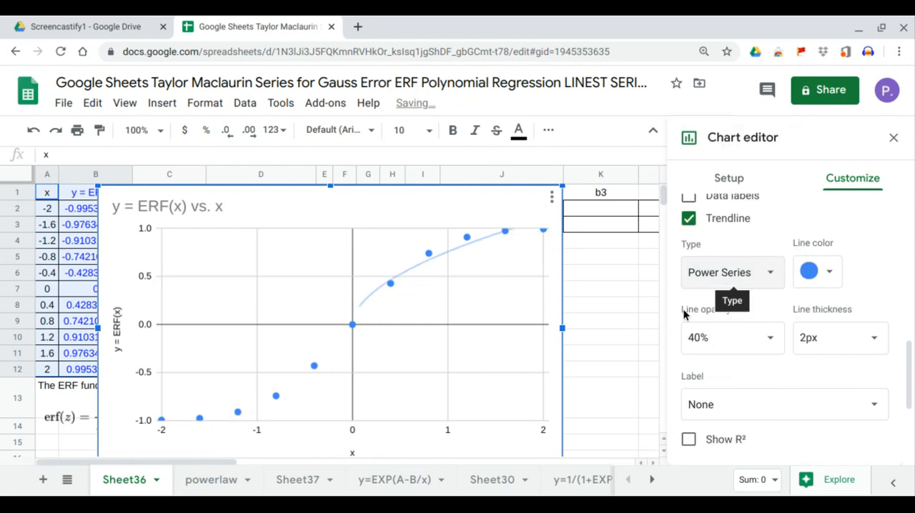
pyautogui.click(744, 406)
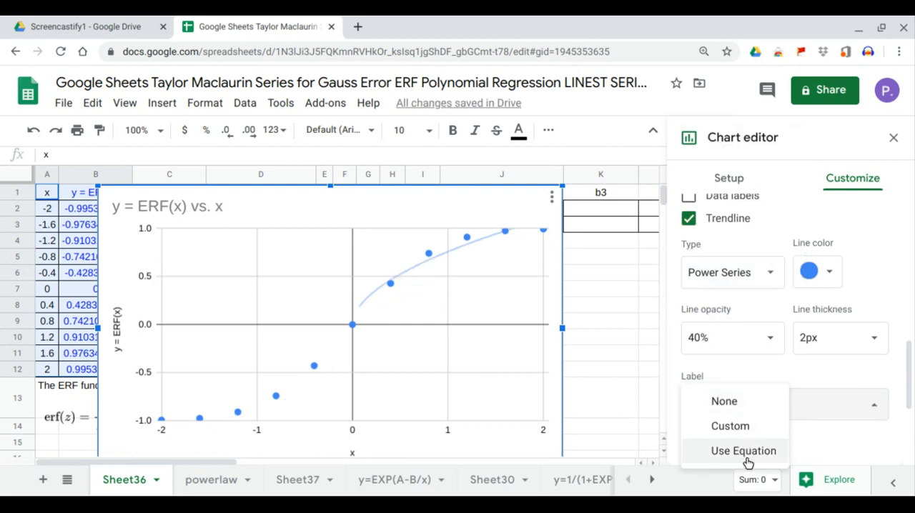
pyautogui.click(747, 457)
pyautogui.click(688, 440)
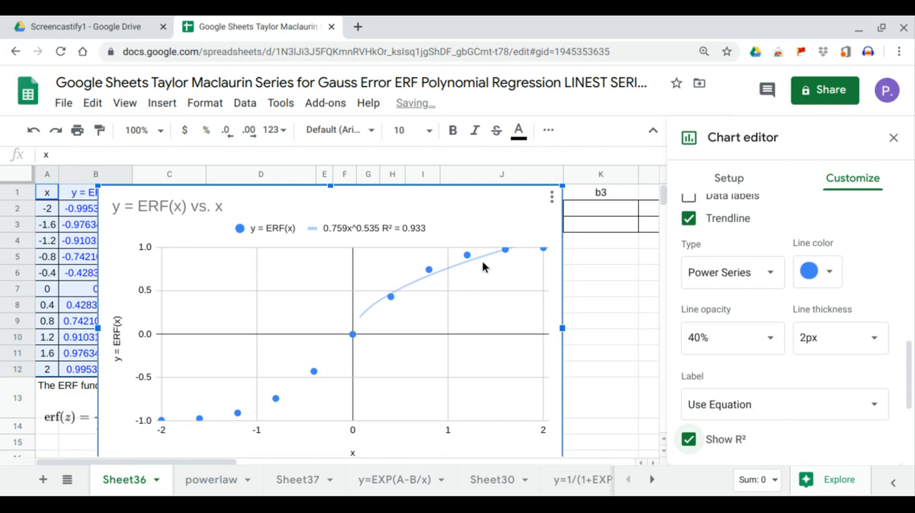
# Try the Logarithmic and Exponential trendline types on the y = ERF(x) series
pyautogui.click(772, 281)
pyautogui.click(762, 254)
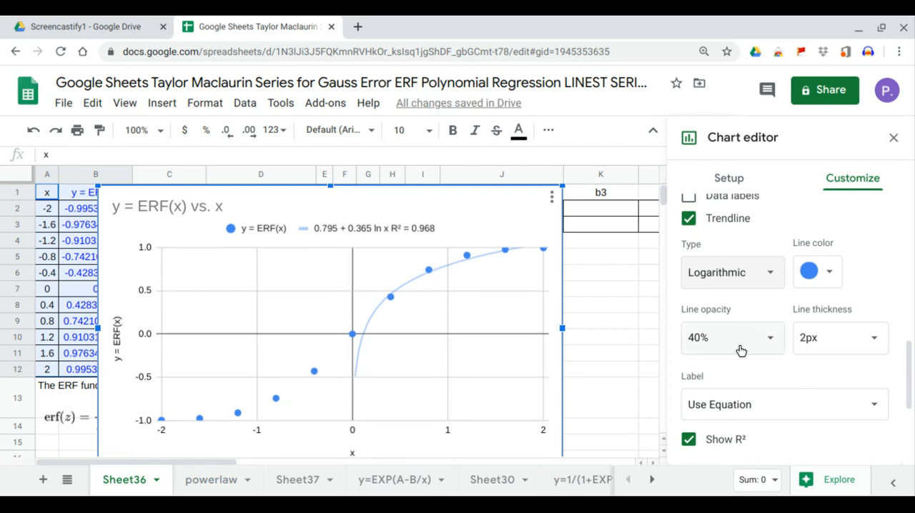
pyautogui.scroll(2, 744, 398)
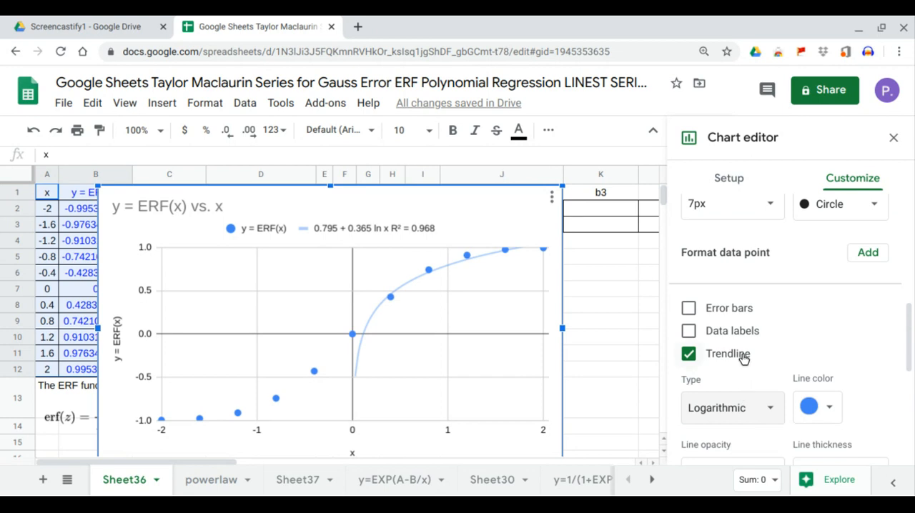
pyautogui.click(768, 414)
pyautogui.click(760, 353)
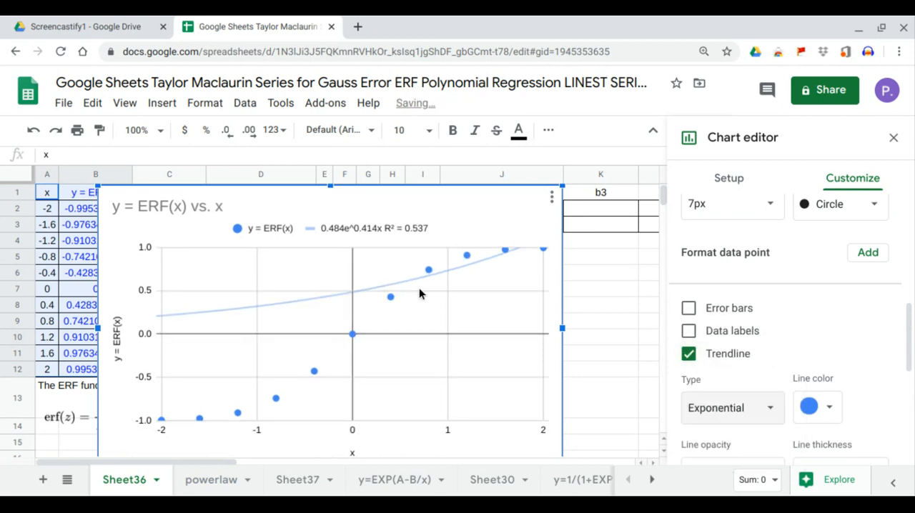
# Change the trendline type to Polynomial and set the polynomial degree to 3
pyautogui.click(758, 411)
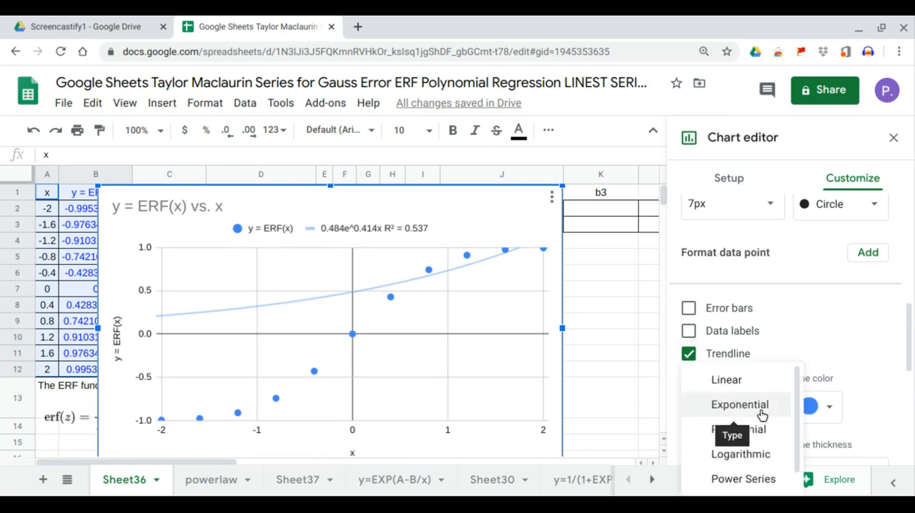
pyautogui.click(754, 429)
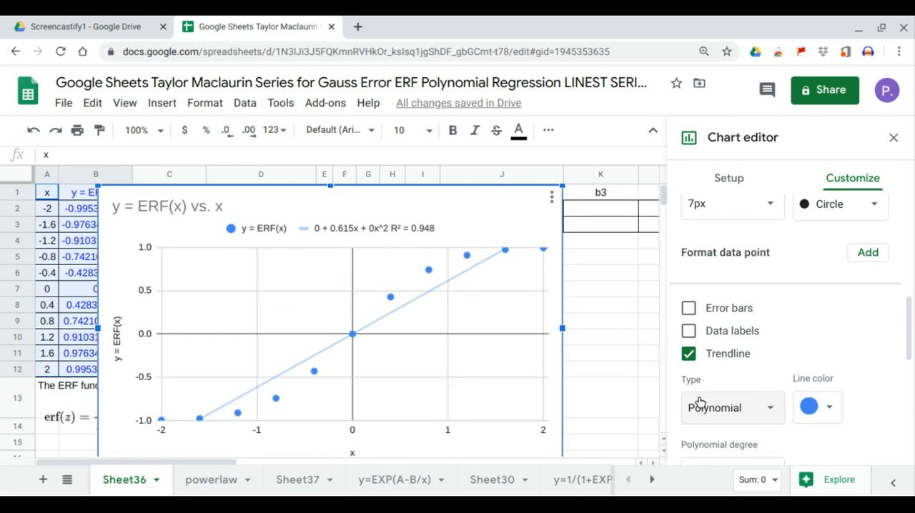
pyautogui.scroll(-2, 752, 370)
pyautogui.scroll(-1, 752, 370)
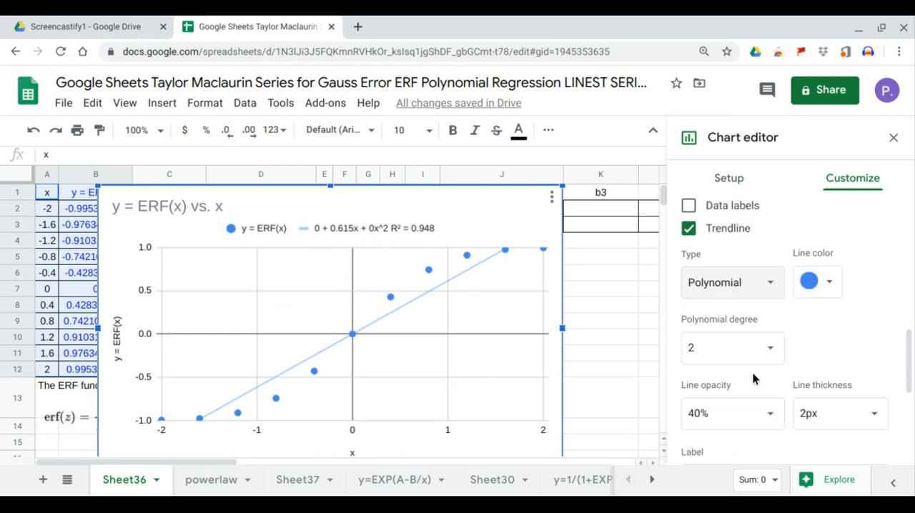
pyautogui.click(770, 348)
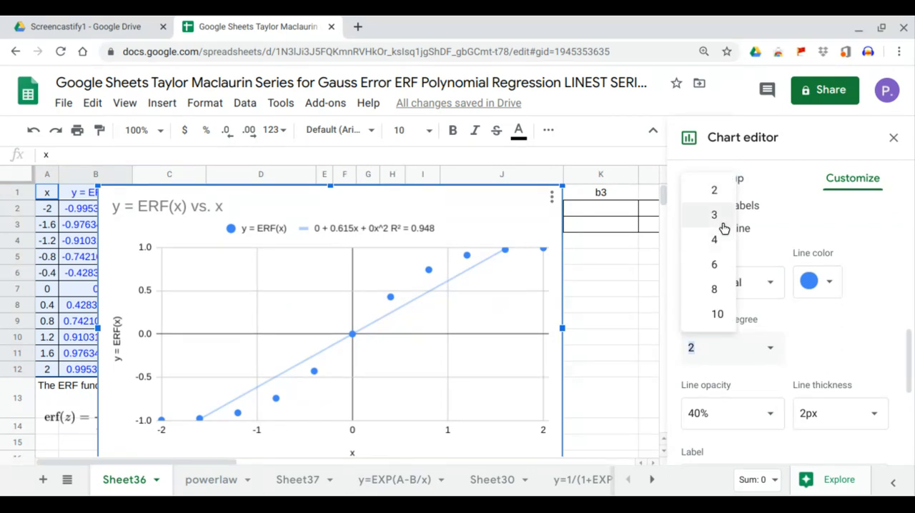
pyautogui.click(715, 216)
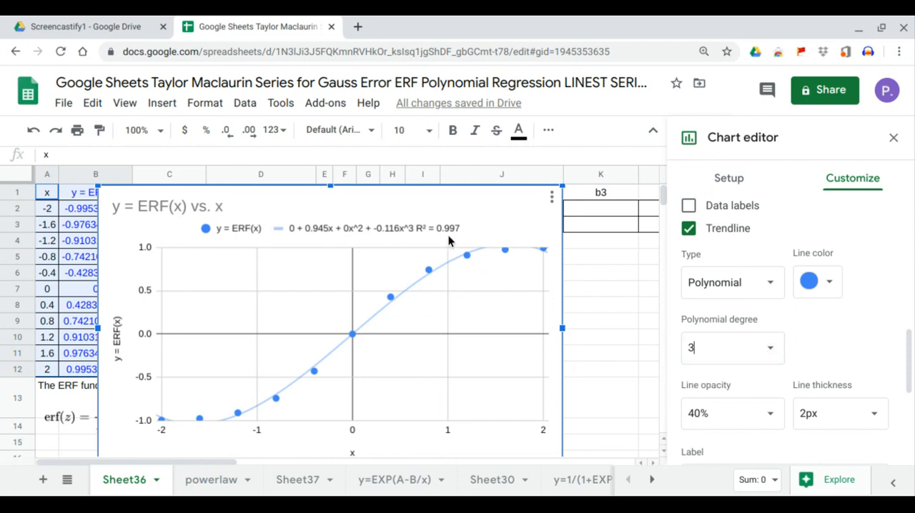
# Try a polynomial degree of 4 for the trendline, and return the degree to 3
pyautogui.click(770, 348)
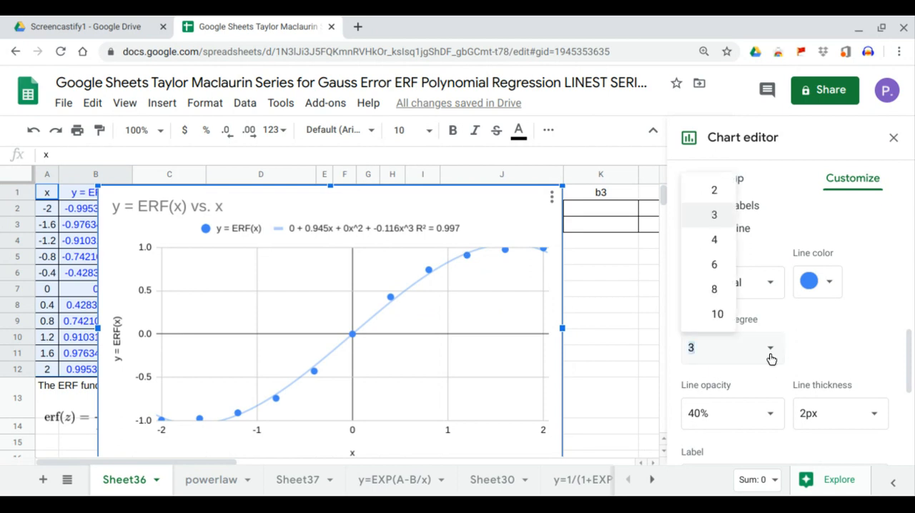
pyautogui.click(714, 241)
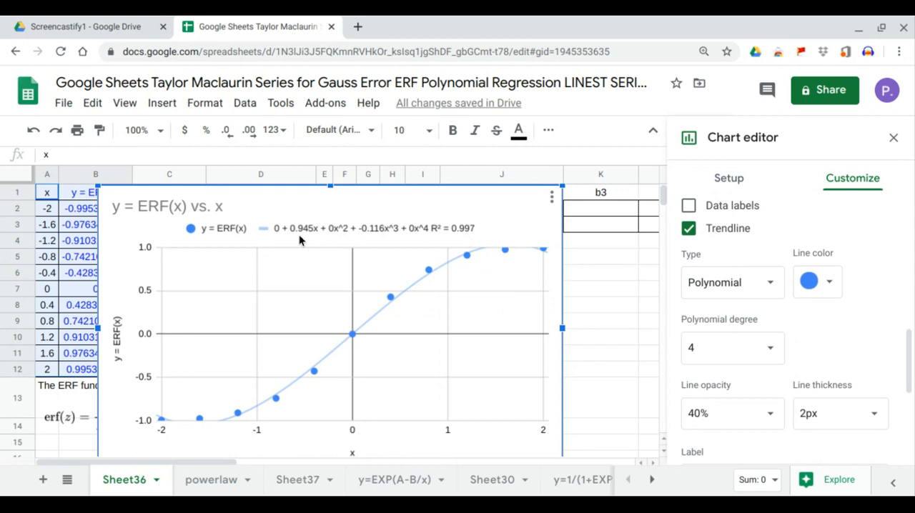
pyautogui.click(769, 348)
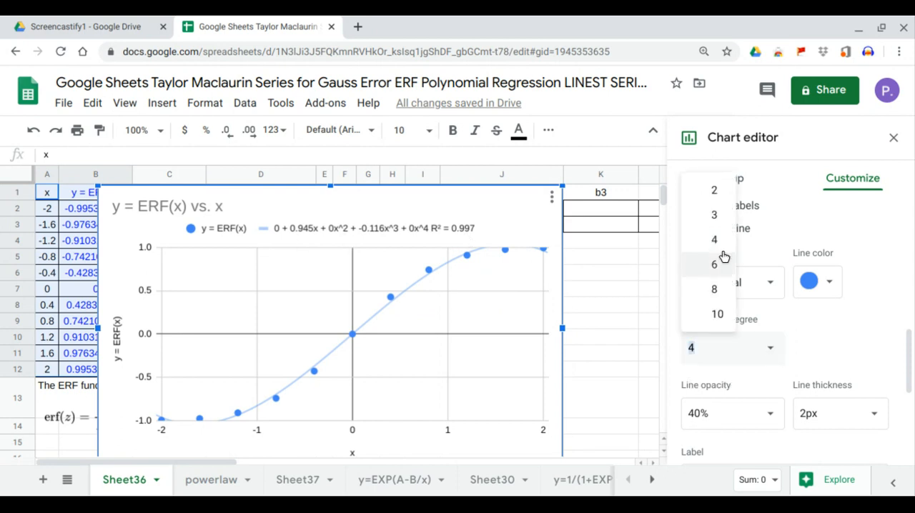
pyautogui.click(714, 215)
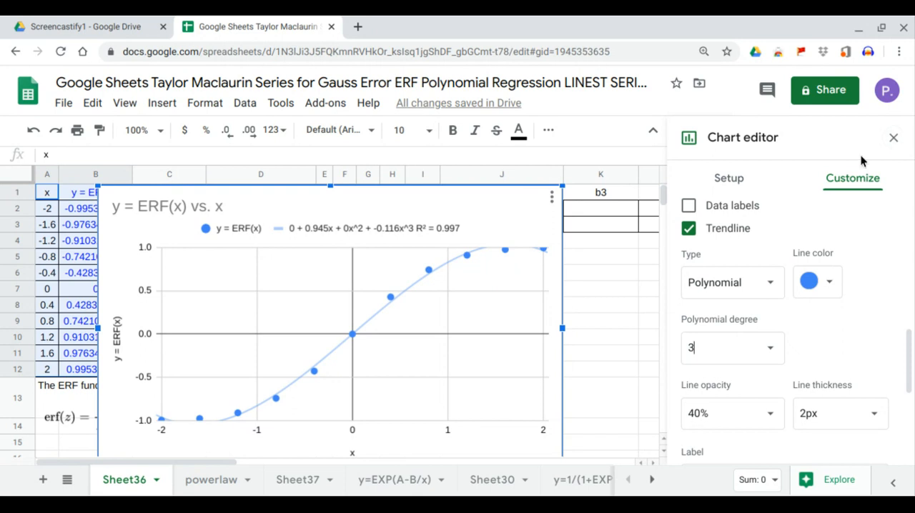
# Close the chart editor and select the y = ERF(x) vs. x chart on the sheet
pyautogui.click(893, 138)
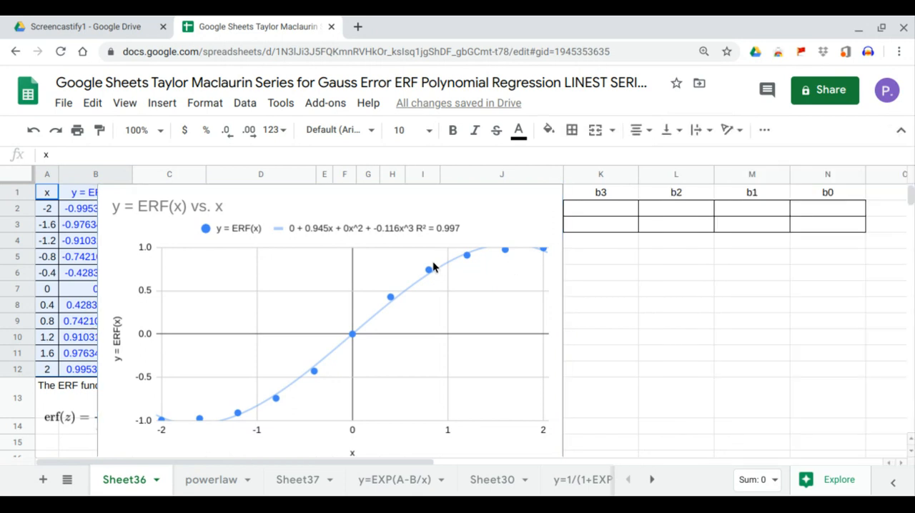
pyautogui.click(369, 253)
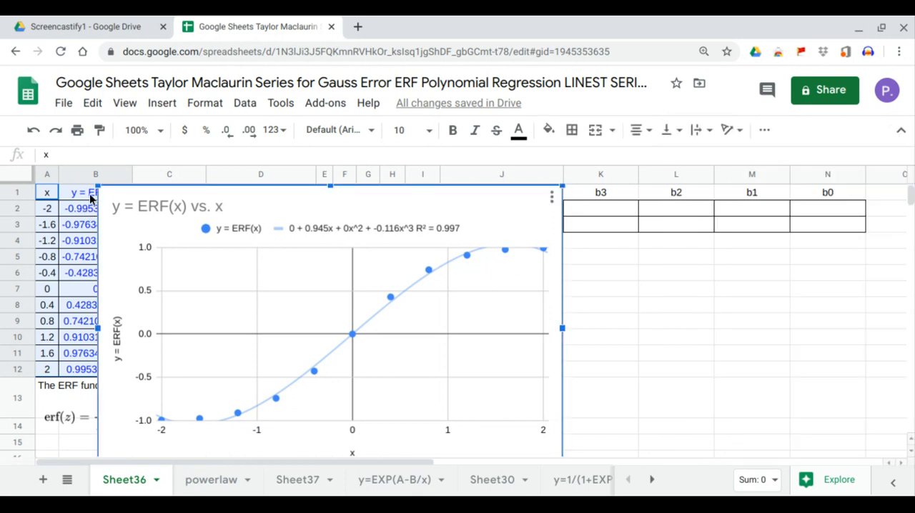
# Move the y = ERF(x) vs. x chart below the LINEST rows, beside the data, and resize it to span roughly columns J to N
pyautogui.moveTo(98, 191); pyautogui.dragTo(183, 282)
pyautogui.moveTo(307, 298); pyautogui.dragTo(578, 292)
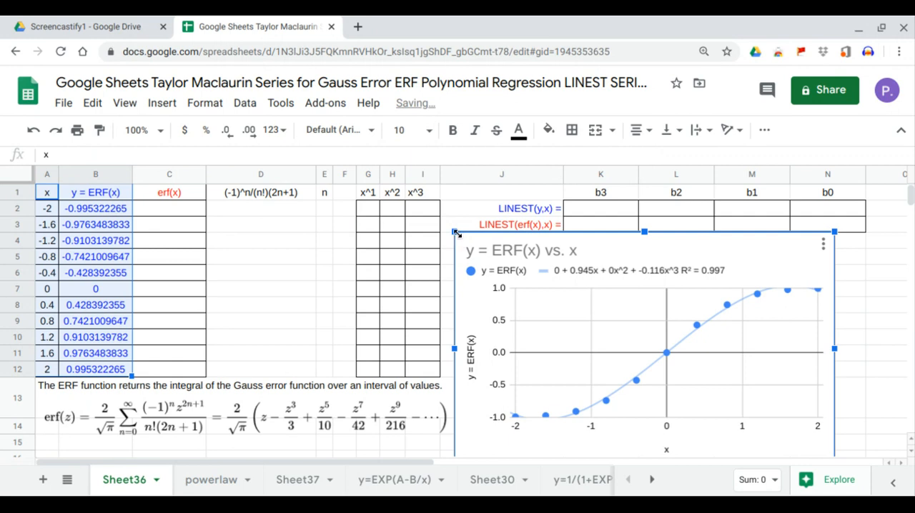
pyautogui.moveTo(455, 233)
pyautogui.mouseDown()
pyautogui.moveTo(486, 253)
pyautogui.moveTo(460, 245)
pyautogui.mouseUp()
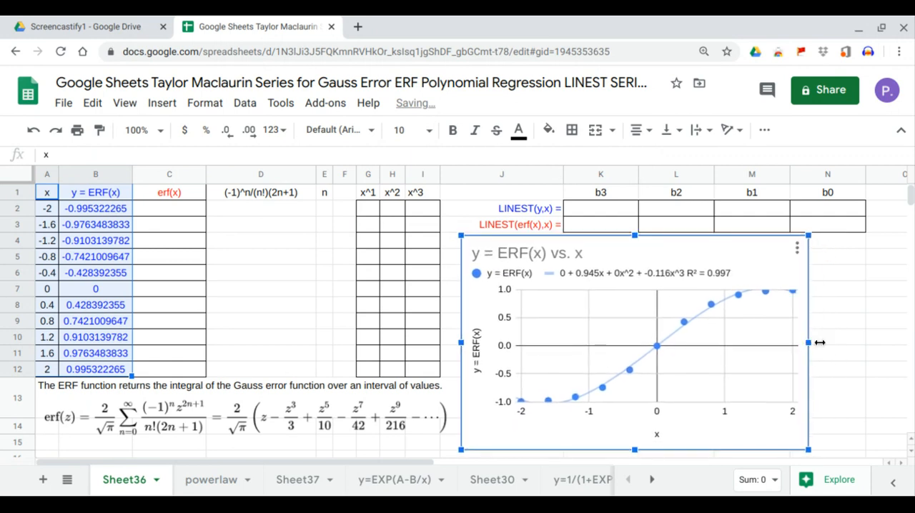
pyautogui.moveTo(807, 342); pyautogui.dragTo(904, 343)
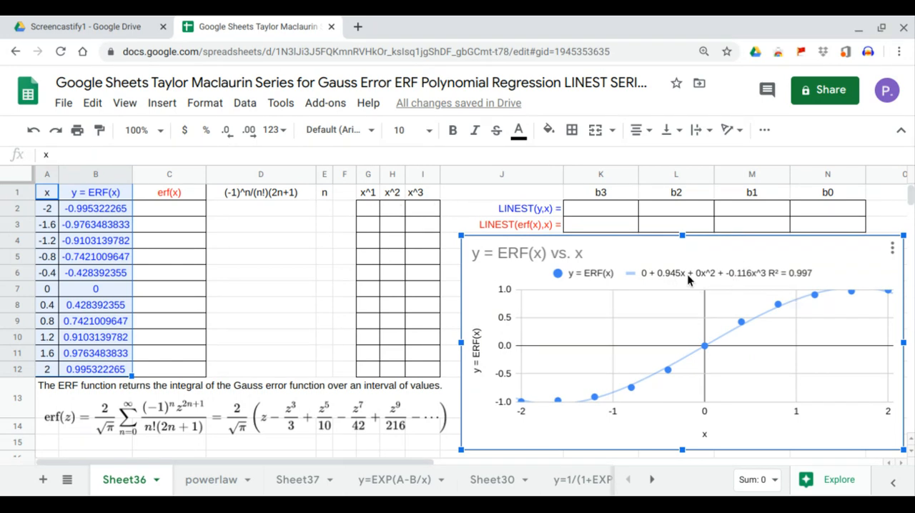
# Fill the x^1 column from G2 with the array formula =ARRAYFORMULA(A2:A12^1)
pyautogui.click(372, 210)
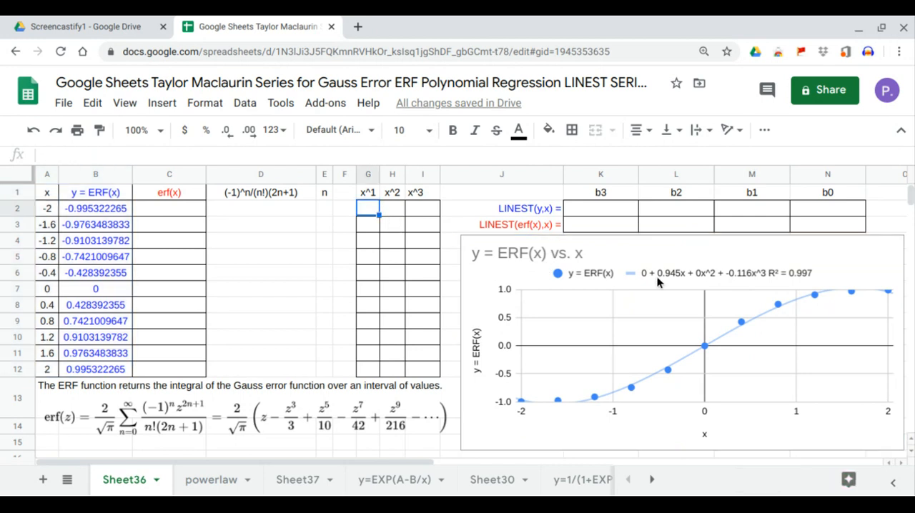
pyautogui.write('=ARRAYFORMULA(')
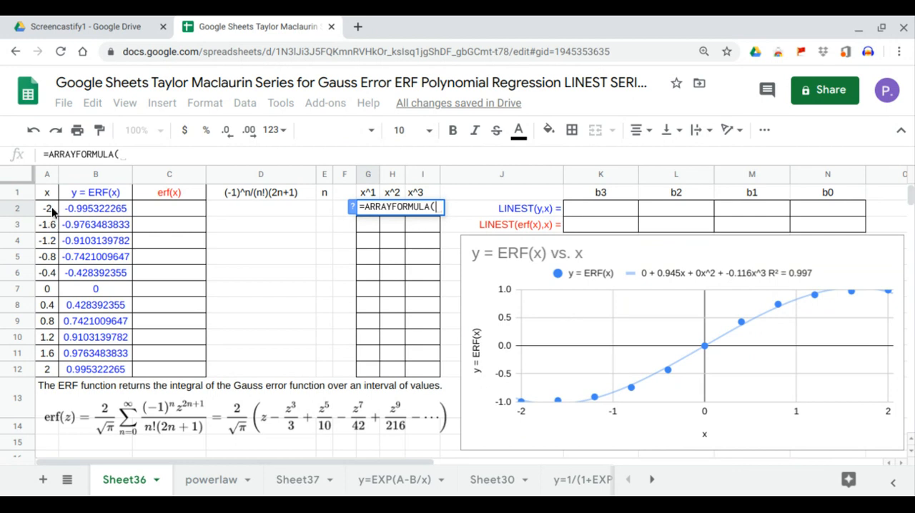
pyautogui.moveTo(50, 209); pyautogui.dragTo(53, 370)
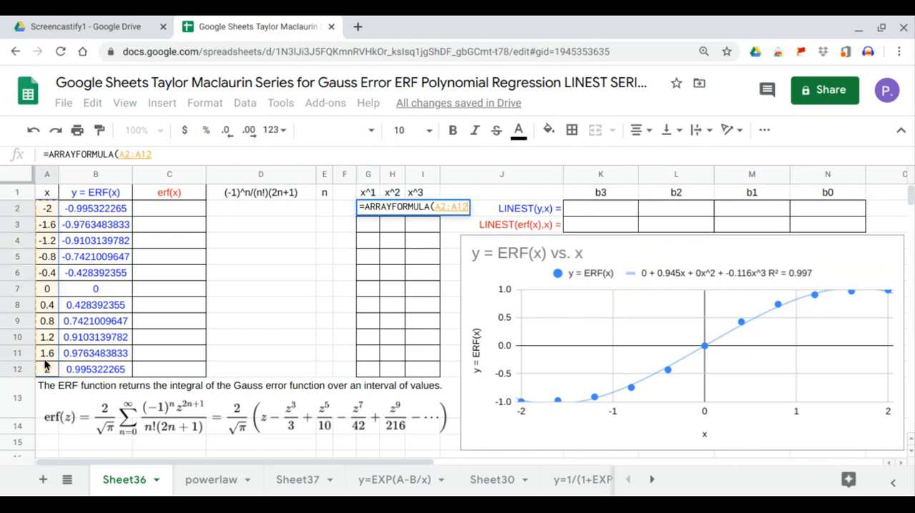
pyautogui.write('^')
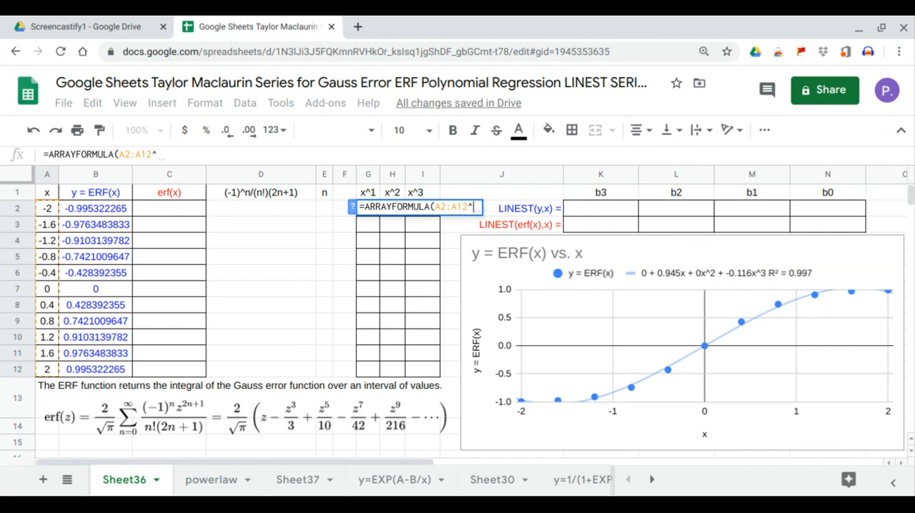
pyautogui.write('1')
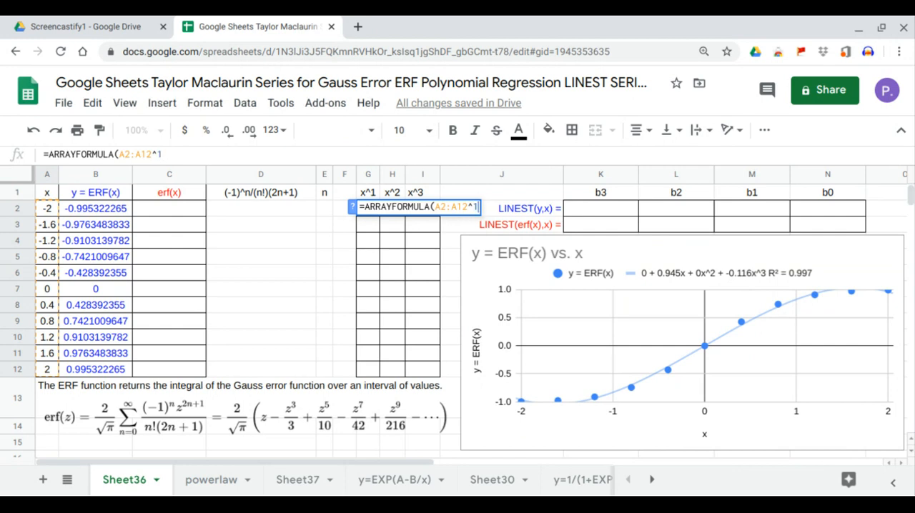
pyautogui.press('Return')
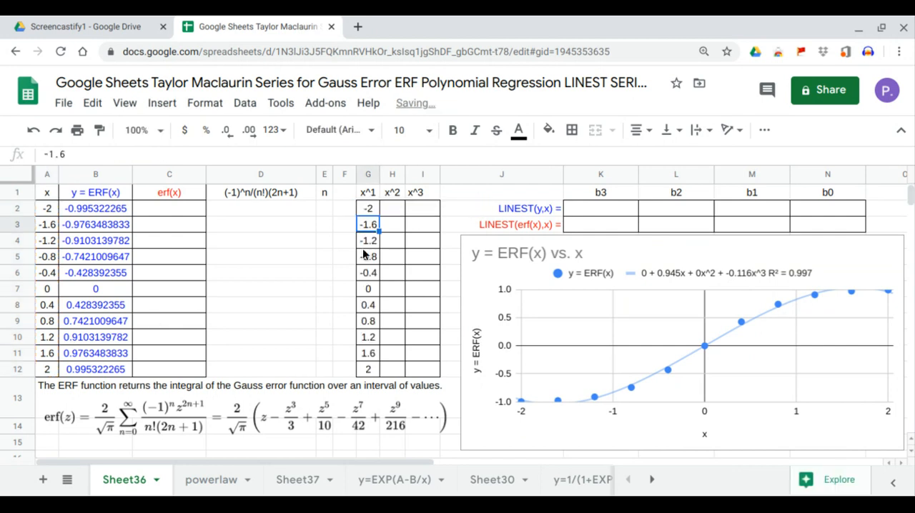
# Fill the x^2 column from H2 with the array formula =ARRAYFORMULA(A2:A12^2)
pyautogui.click(397, 212)
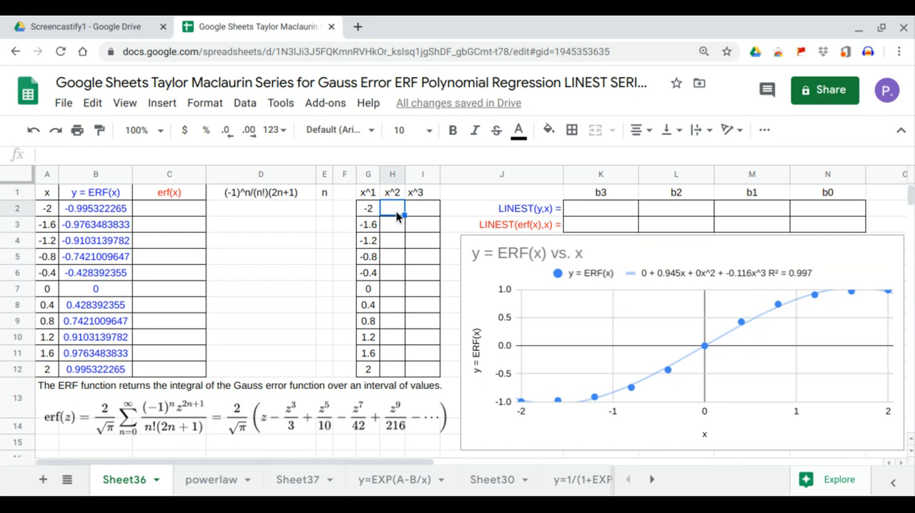
pyautogui.write('=ARRAYFORMULA(')
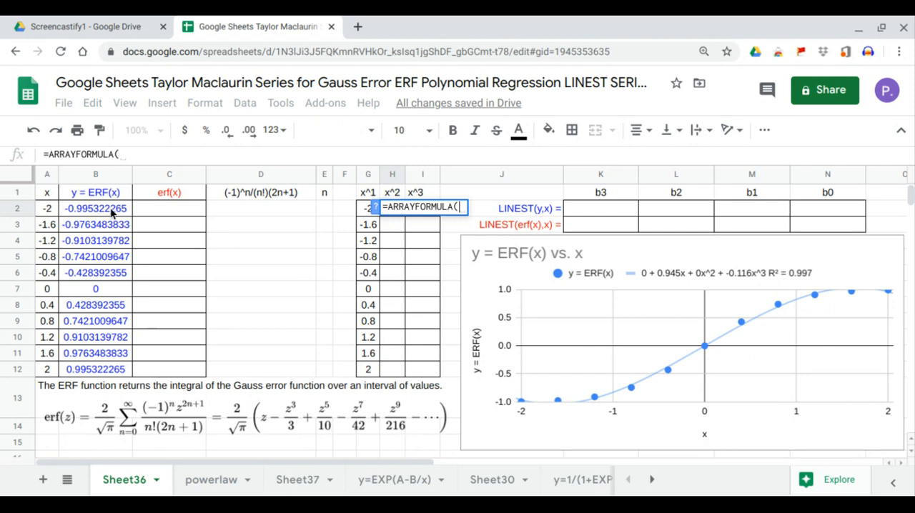
pyautogui.moveTo(45, 214); pyautogui.dragTo(48, 374)
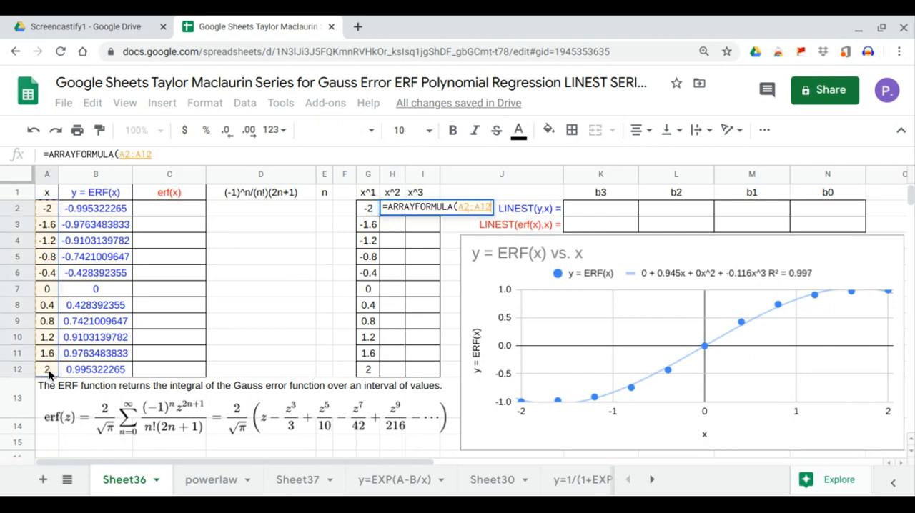
pyautogui.write('^2')
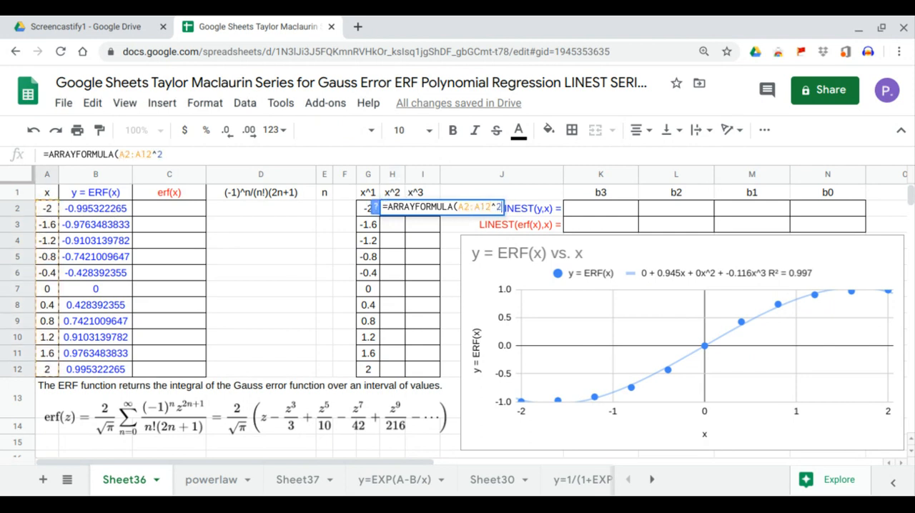
pyautogui.press('Return')
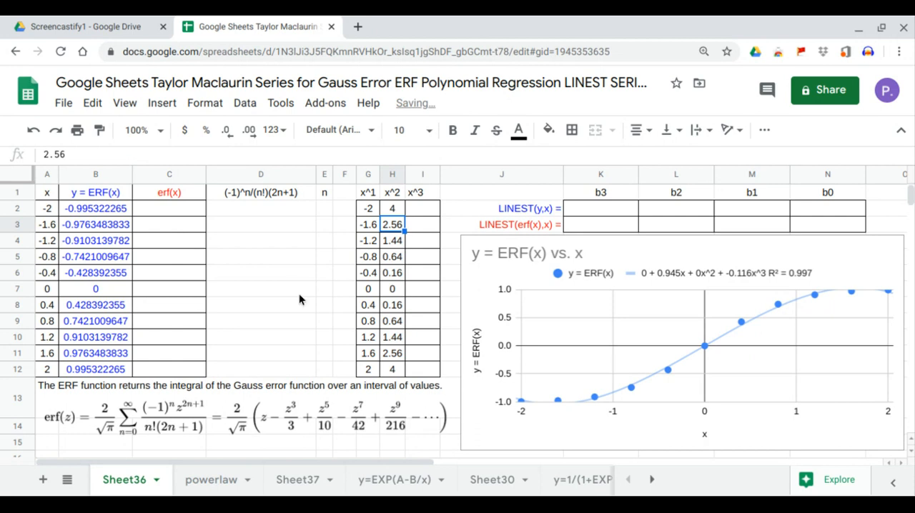
# Fill the x^3 column from I2 with the array formula =ARRAYFORMULA(A2:A12^3)
pyautogui.click(423, 211)
pyautogui.write('=ARRAYFORMULA(')
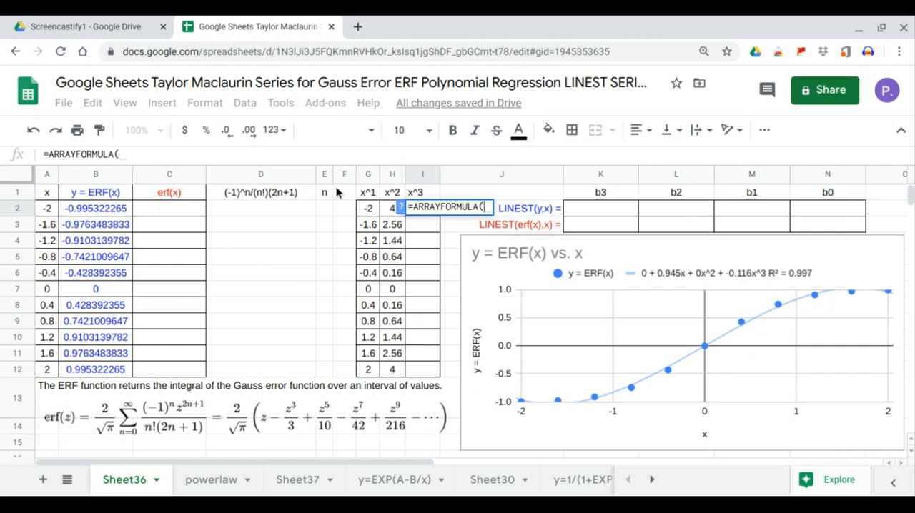
pyautogui.moveTo(53, 209); pyautogui.dragTo(56, 372)
pyautogui.click(213, 151)
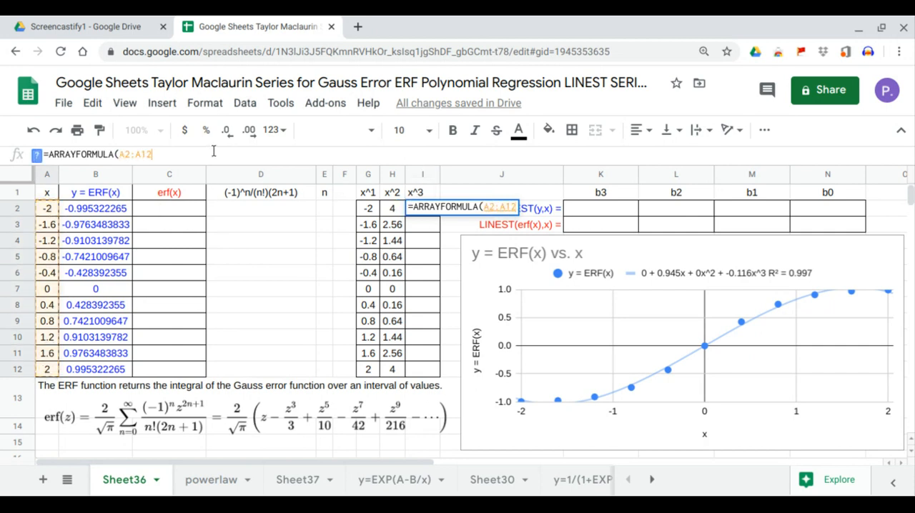
pyautogui.write('^3')
pyautogui.press('Return')
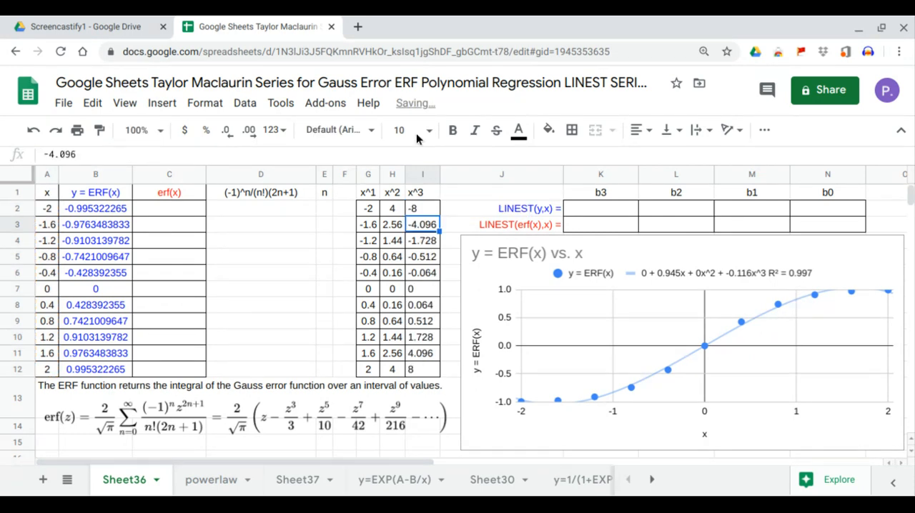
# Compute the cubic regression coefficients in K2 with =LINEST(B2:B12,G2:I12), and inspect b0, b1, b2 and b3 against the trendline equation
pyautogui.click(602, 207)
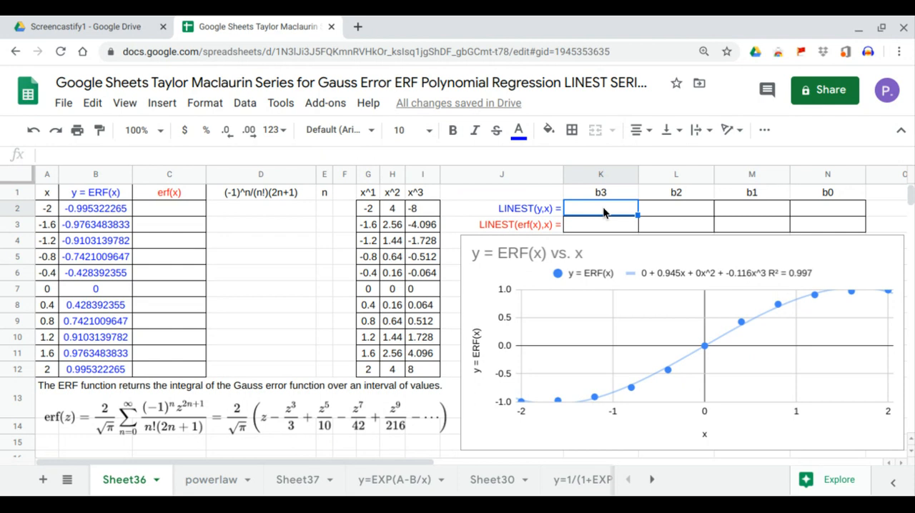
pyautogui.write('=LINEST(')
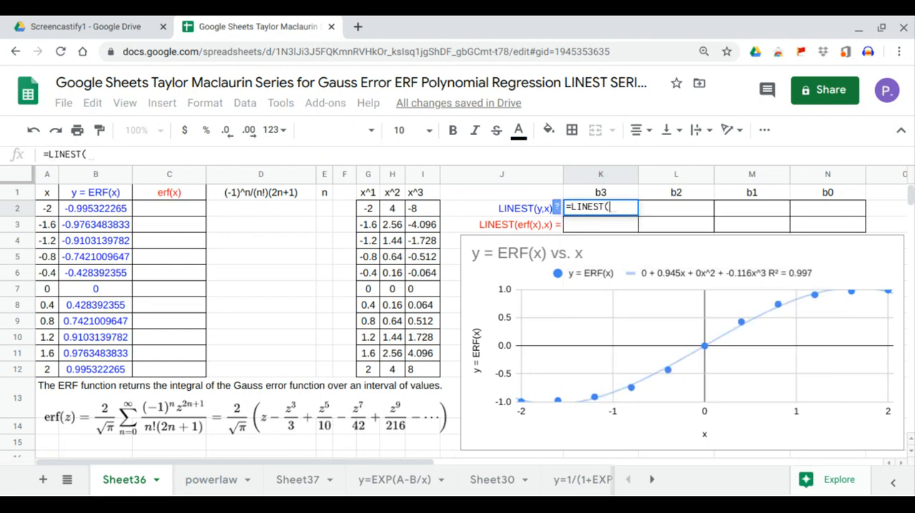
pyautogui.moveTo(118, 210); pyautogui.dragTo(115, 371)
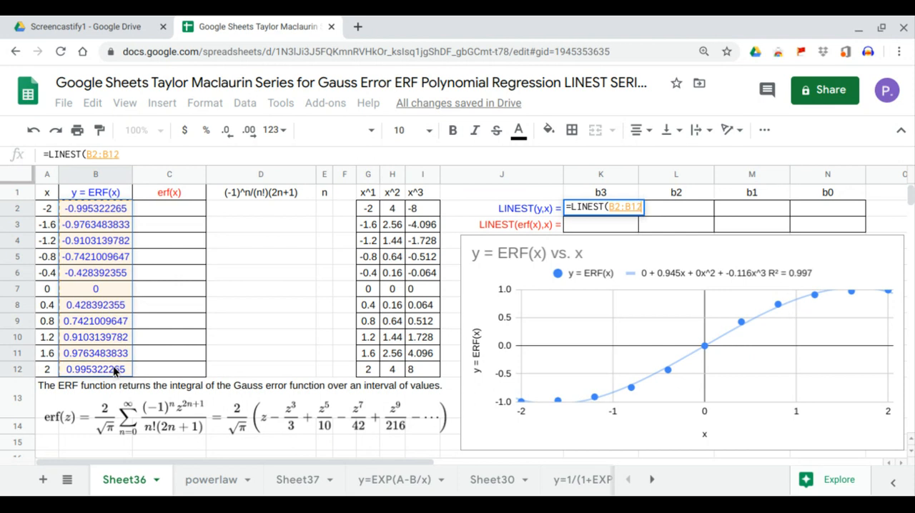
pyautogui.write(',')
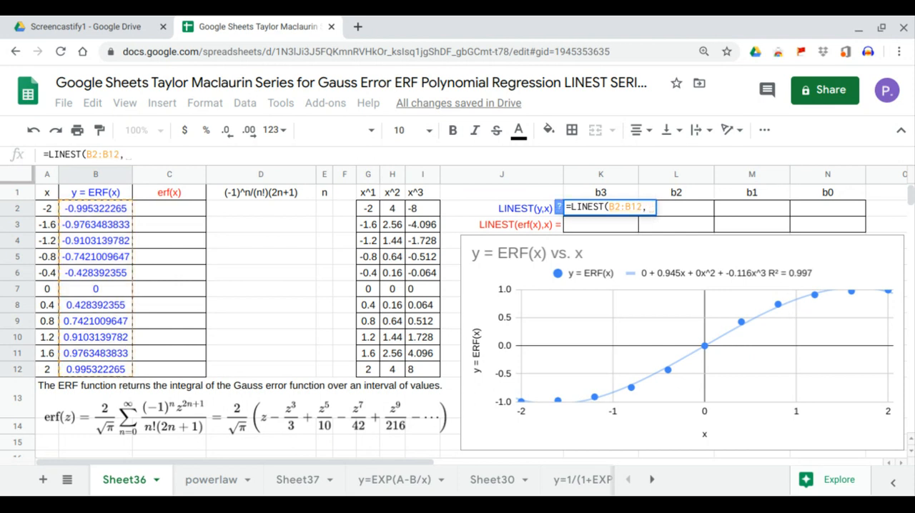
pyautogui.click(370, 211)
pyautogui.moveTo(411, 350); pyautogui.dragTo(412, 368)
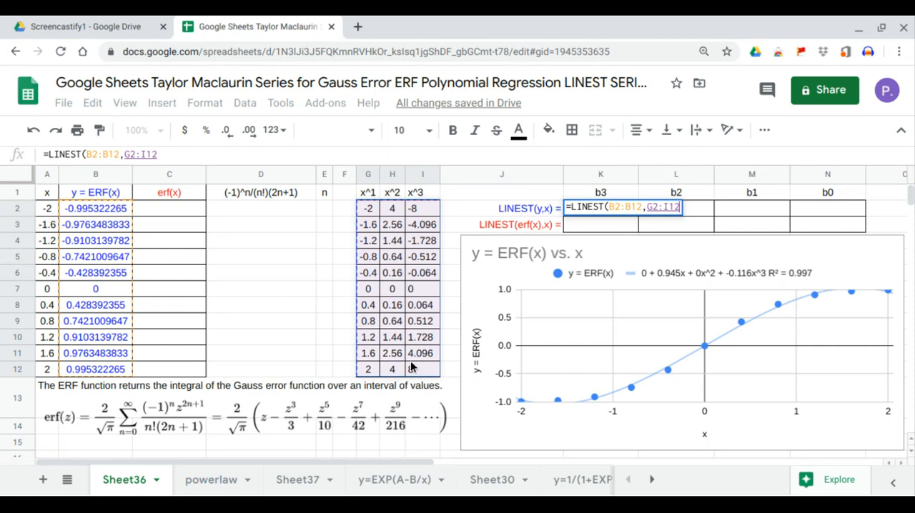
pyautogui.press('Return')
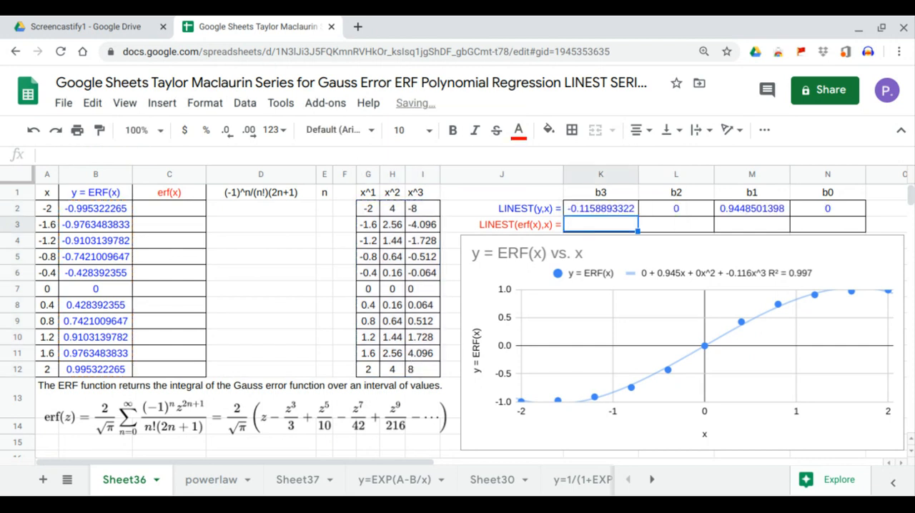
pyautogui.click(840, 211)
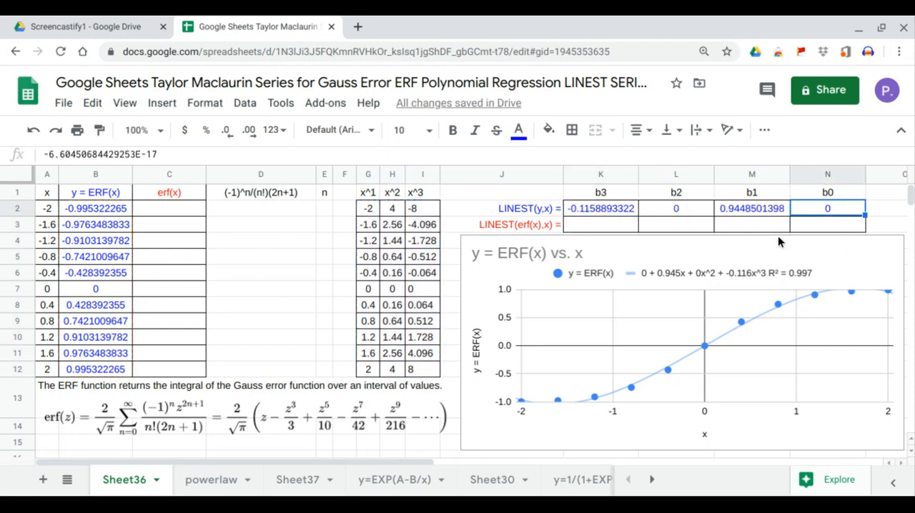
pyautogui.click(761, 214)
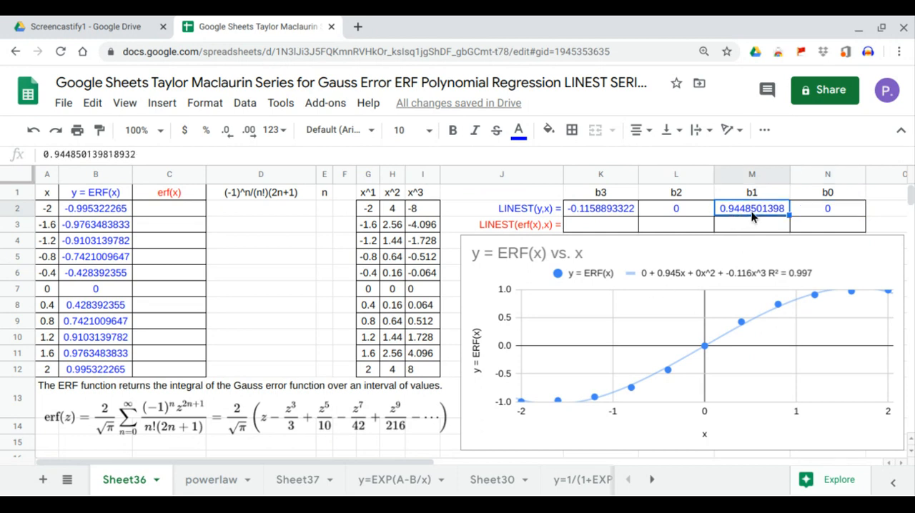
pyautogui.click(686, 214)
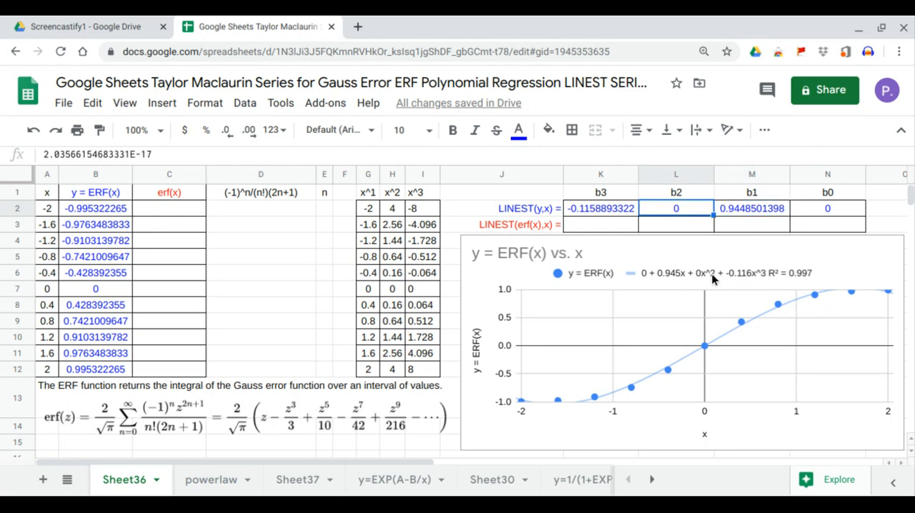
pyautogui.click(616, 209)
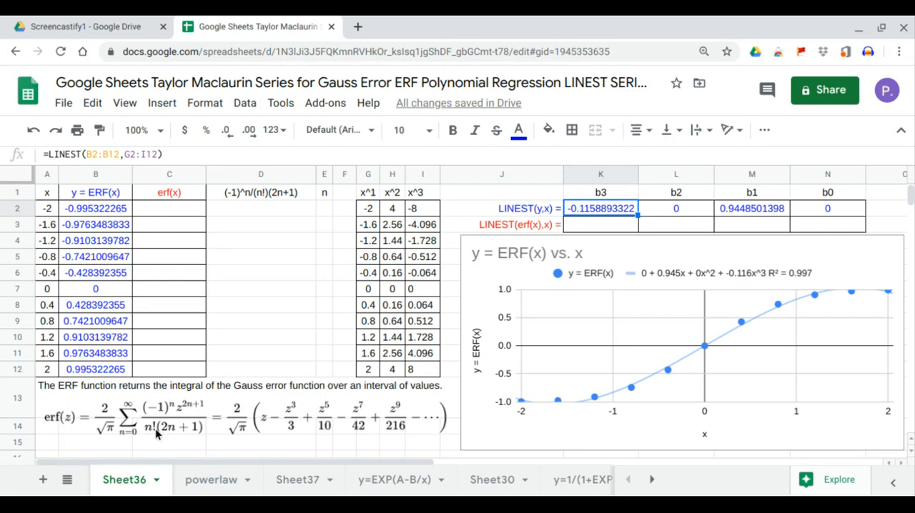
# Fill the n column from E2 to E12 with the series 0 to 10, entering 0, 1 and 2 as the starting values
pyautogui.click(327, 212)
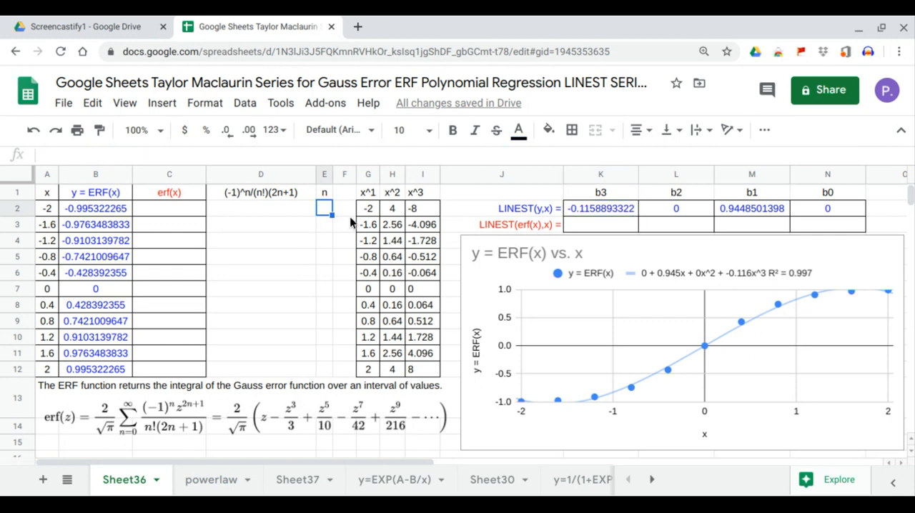
pyautogui.write('0')
pyautogui.press('Return')
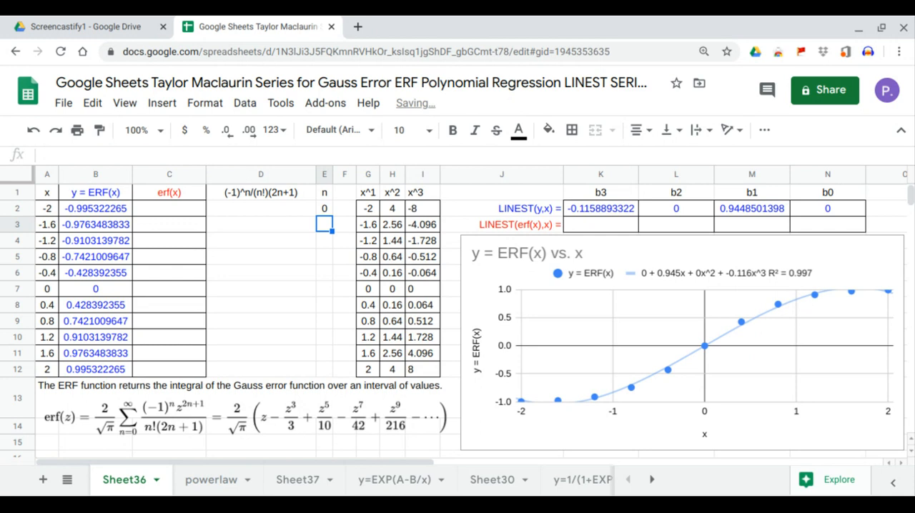
pyautogui.write('1')
pyautogui.press('Return')
pyautogui.write('2')
pyautogui.press('Return')
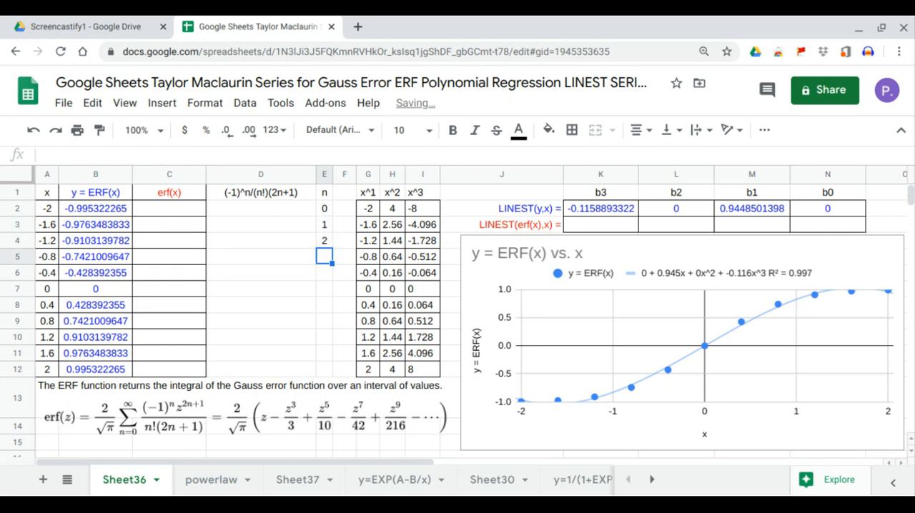
pyautogui.moveTo(327, 208); pyautogui.dragTo(328, 374)
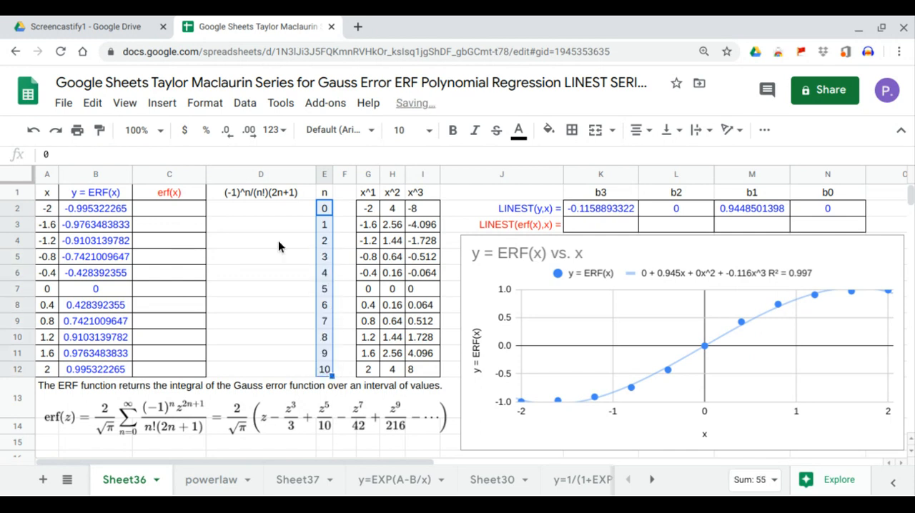
# Fill the coefficient column from D2 with the reciprocal factorials of n, using =ARRAYFORMULA(1/FACT(E2:E12))
pyautogui.click(279, 209)
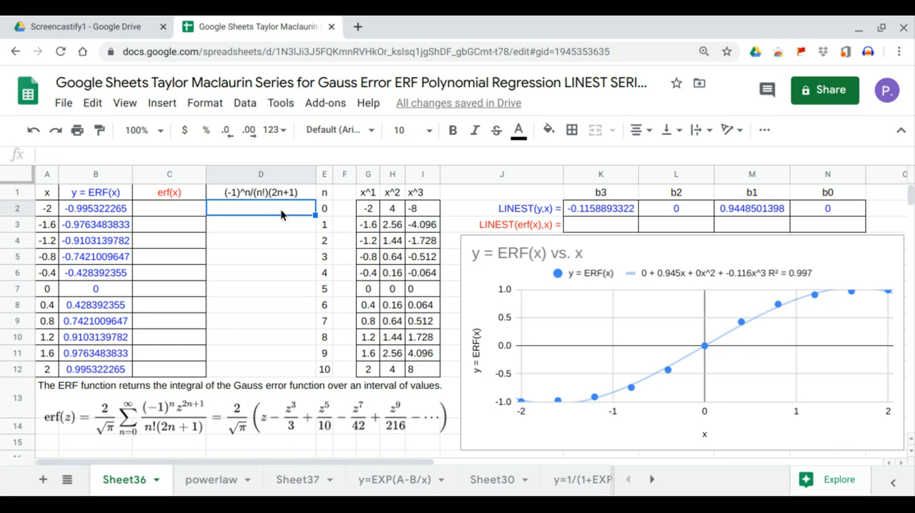
pyautogui.write('=')
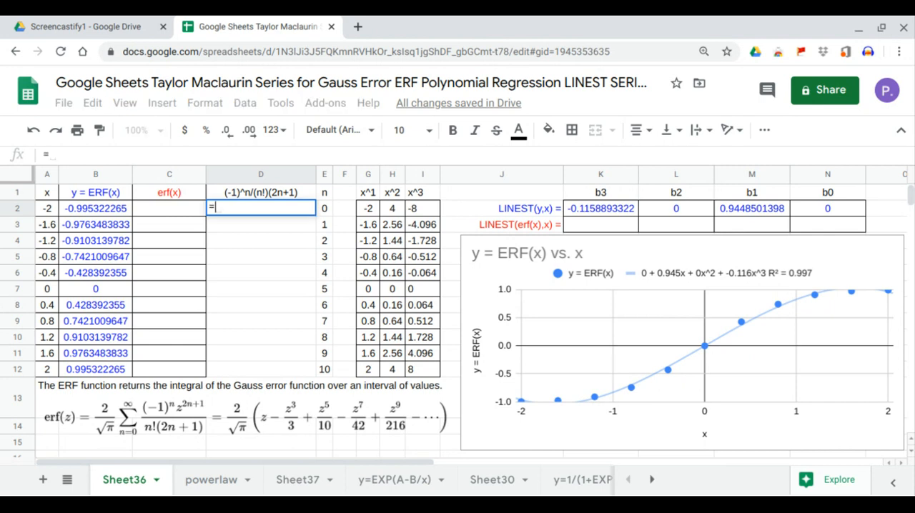
pyautogui.write('ARRAYFORMULA(')
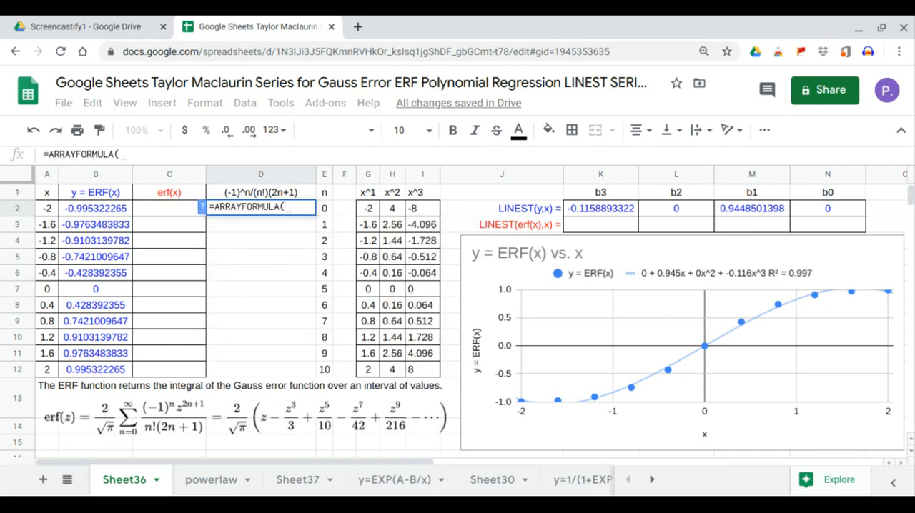
pyautogui.write('1/FACT(')
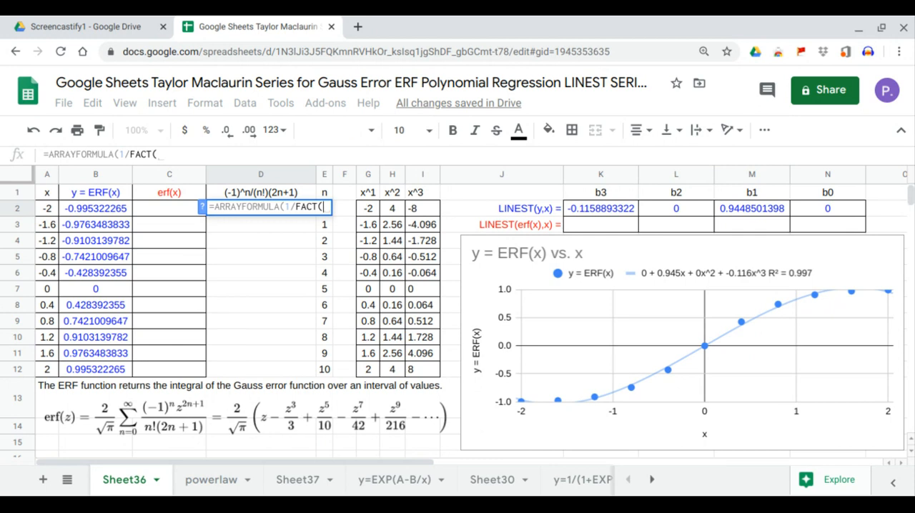
pyautogui.moveTo(325, 372); pyautogui.dragTo(328, 205)
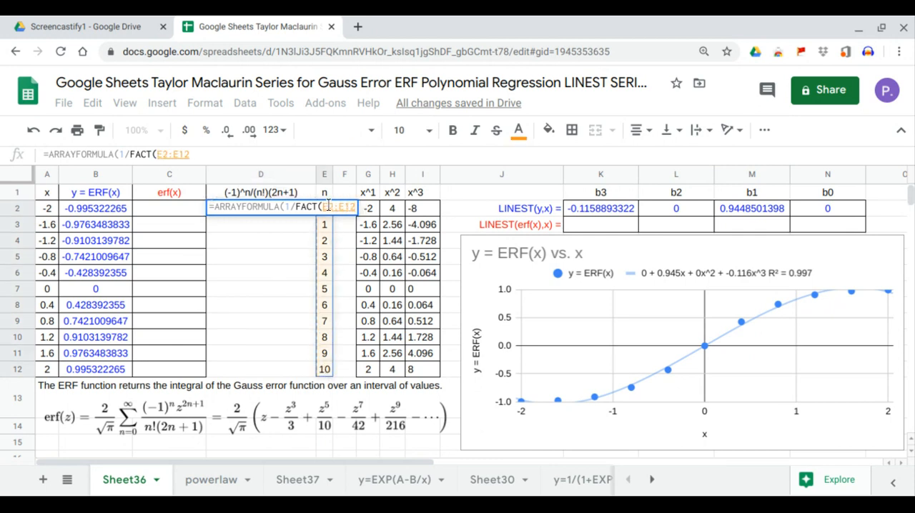
pyautogui.press('Return')
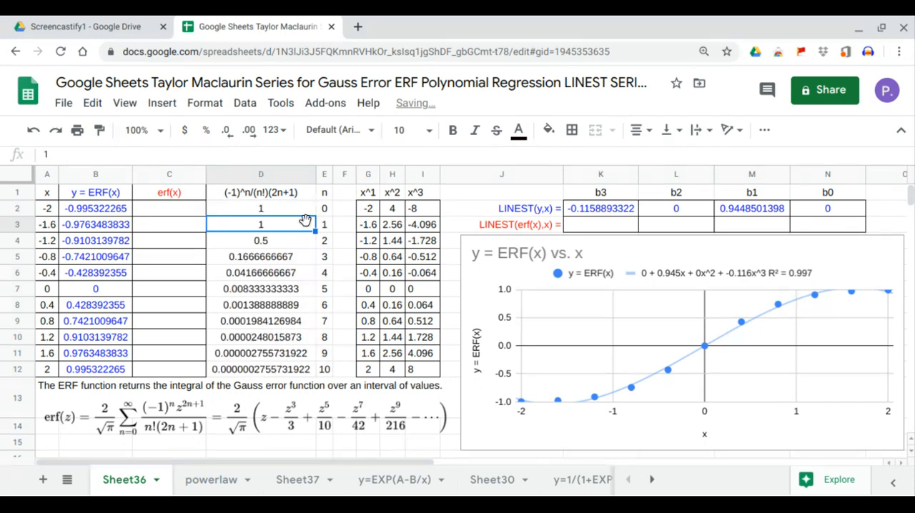
# Extend the denominator of the D2 formula with the 2n+1 factor, making it =ARRAYFORMULA(1/(FACT(E2:E12)*(2*E2:E12+1)))
pyautogui.click(277, 207)
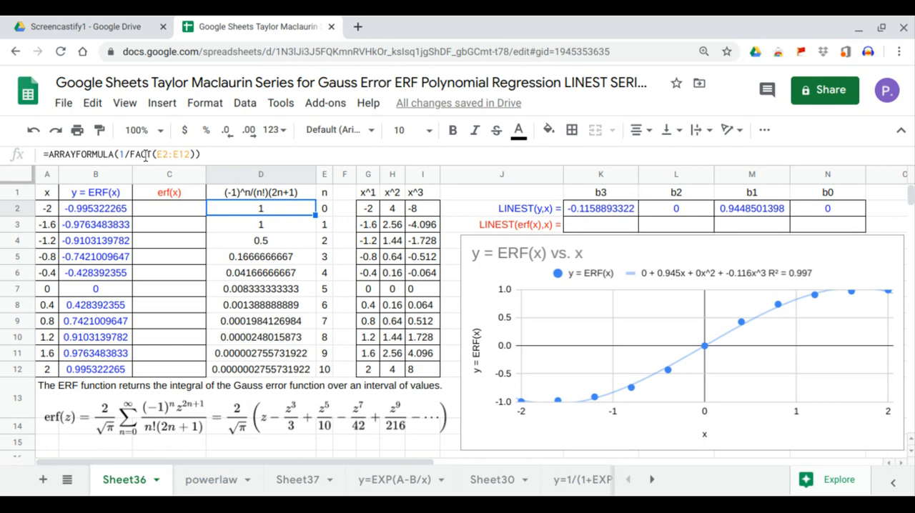
pyautogui.click(131, 155)
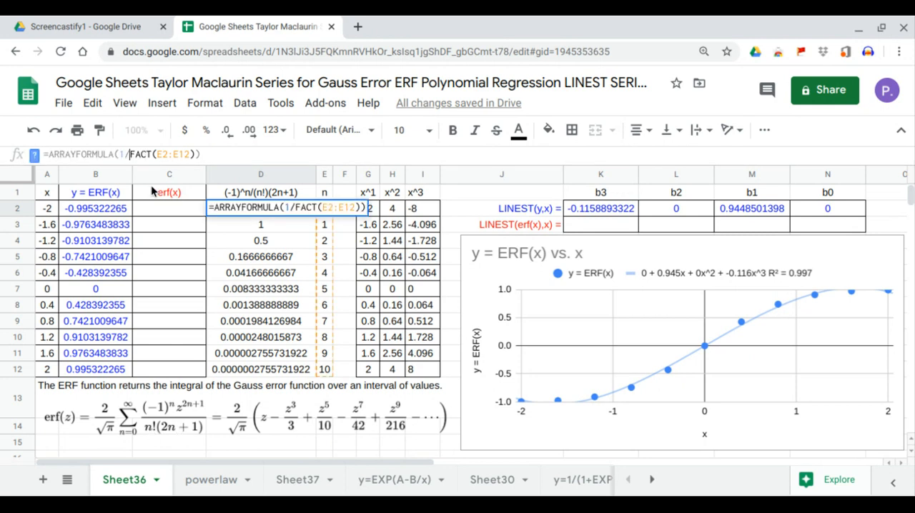
pyautogui.write('(')
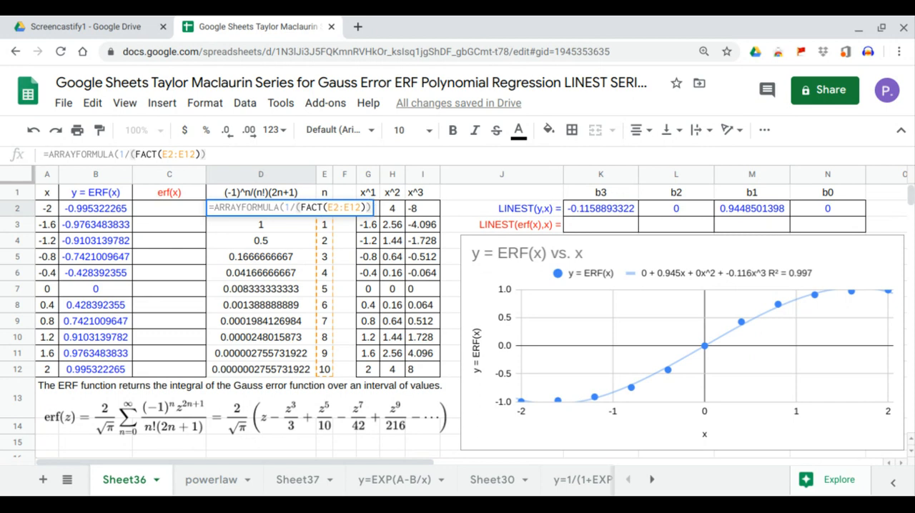
pyautogui.click(221, 155)
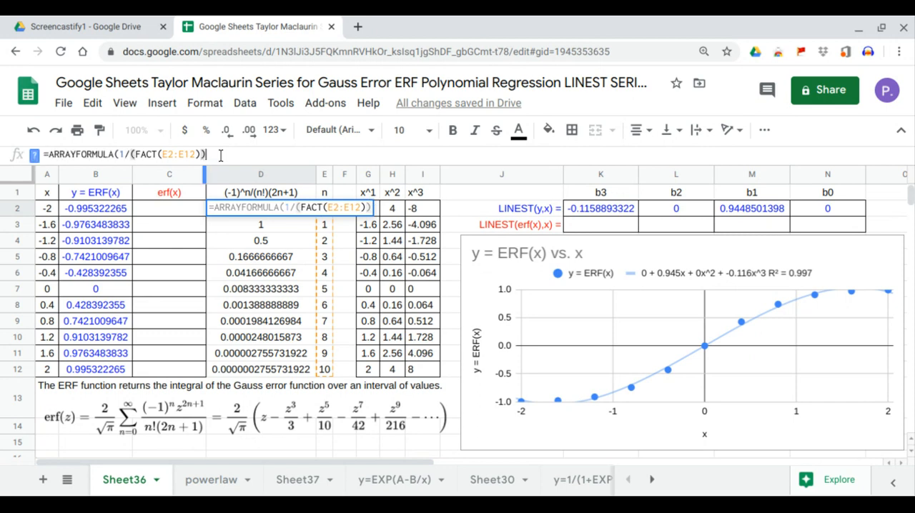
pyautogui.press('BackSpace')
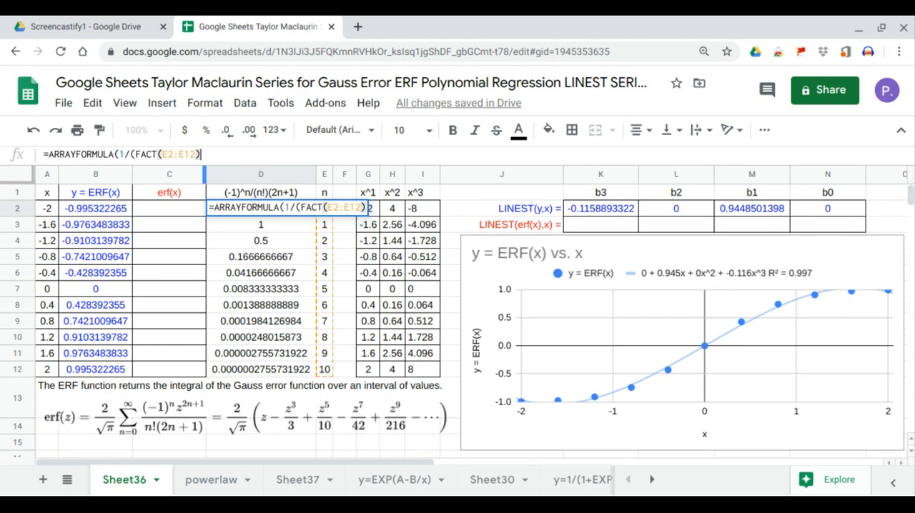
pyautogui.write('*(')
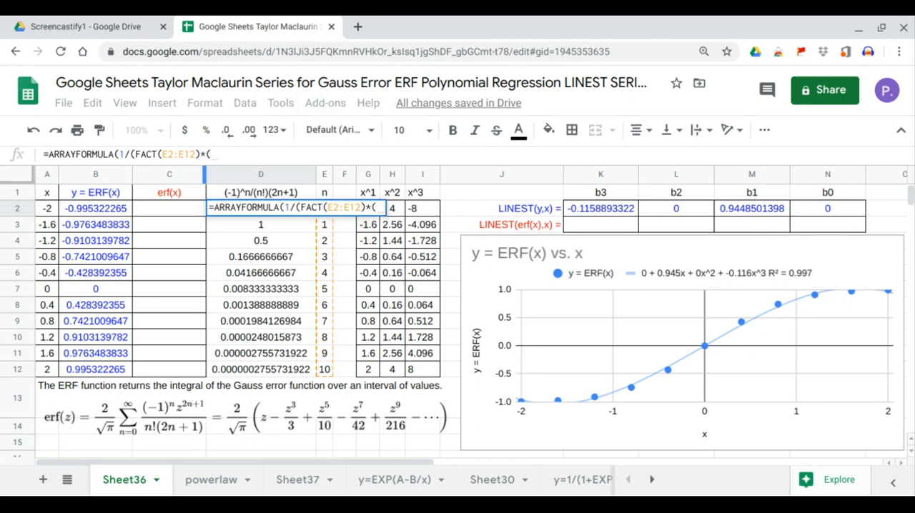
pyautogui.write('2*')
pyautogui.moveTo(325, 370); pyautogui.dragTo(326, 221)
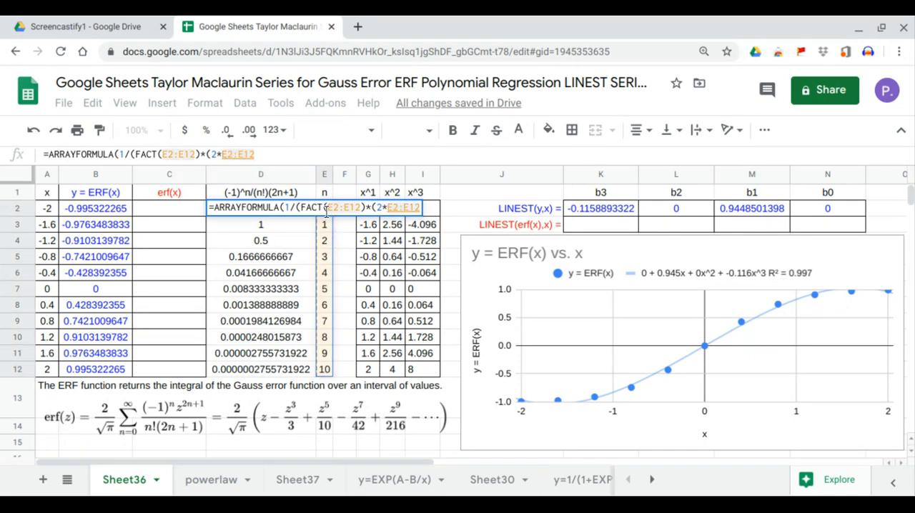
pyautogui.write('+1')
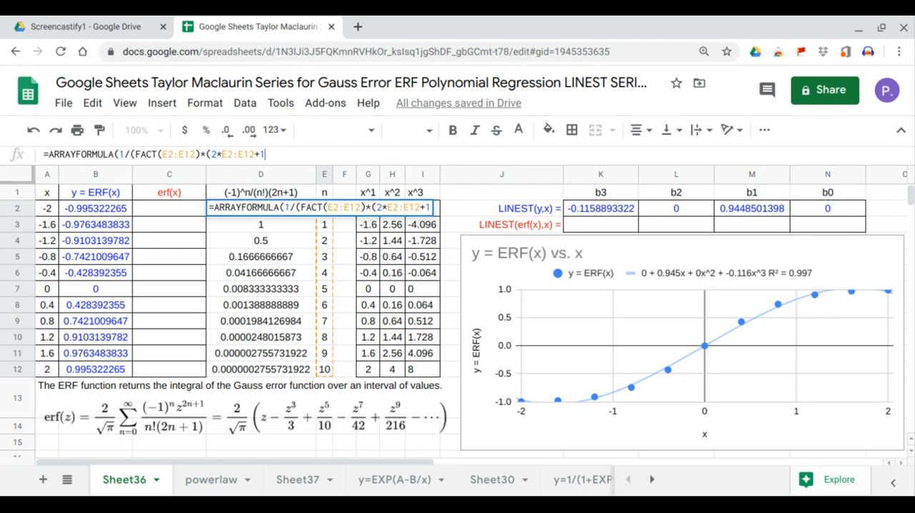
pyautogui.write('))')
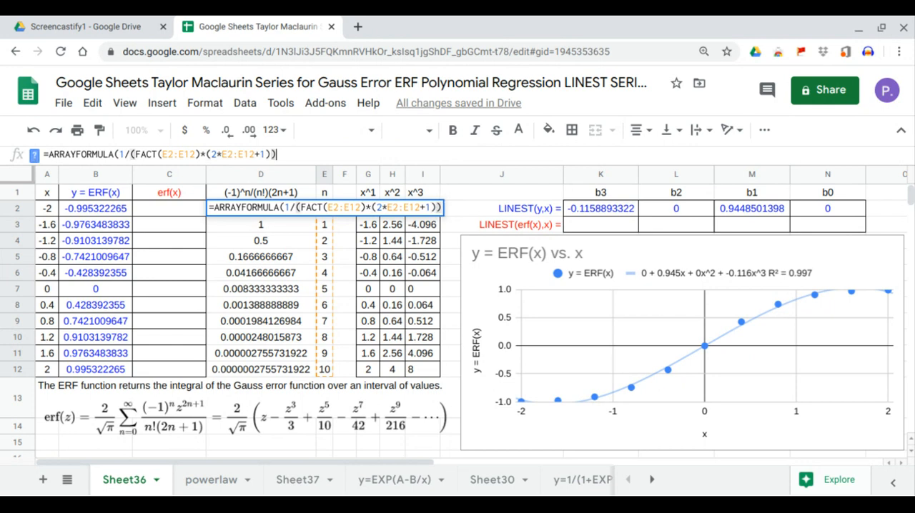
pyautogui.press('Return')
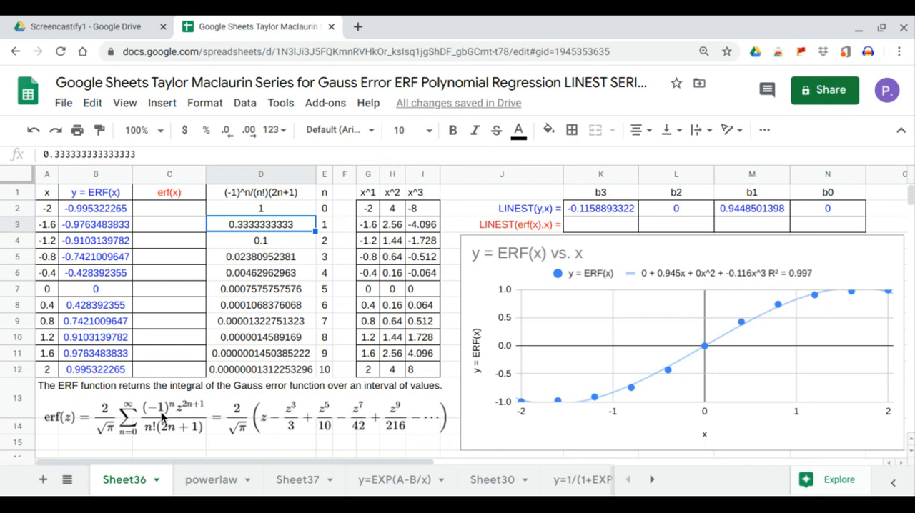
# Replace the numerator 1 in the D2 formula with (-1^E2:E12), and inspect the coefficients for n = 2 and n = 3 against the series
pyautogui.click(279, 212)
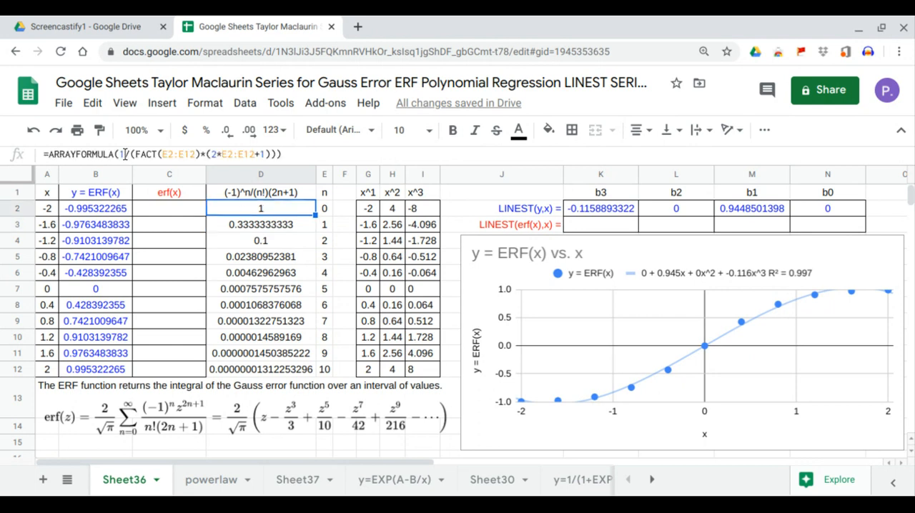
pyautogui.click(125, 154)
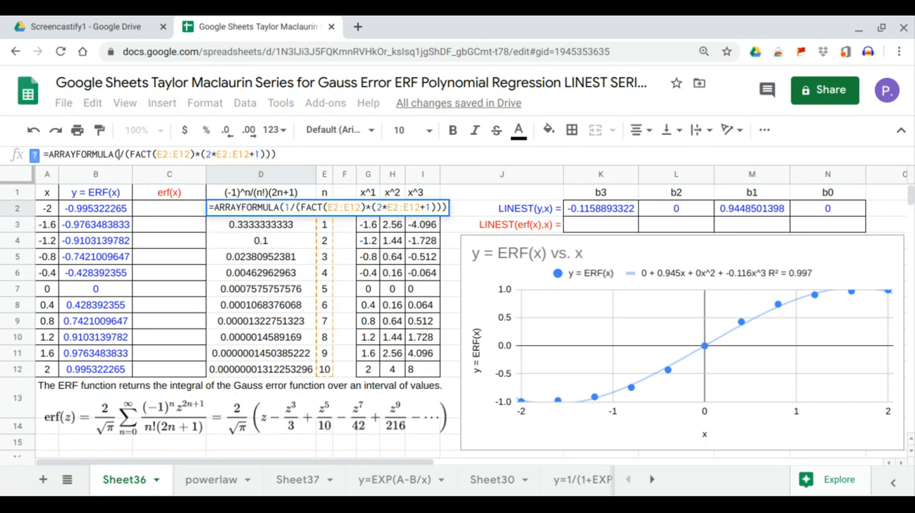
pyautogui.press('BackSpace')
pyautogui.write('(')
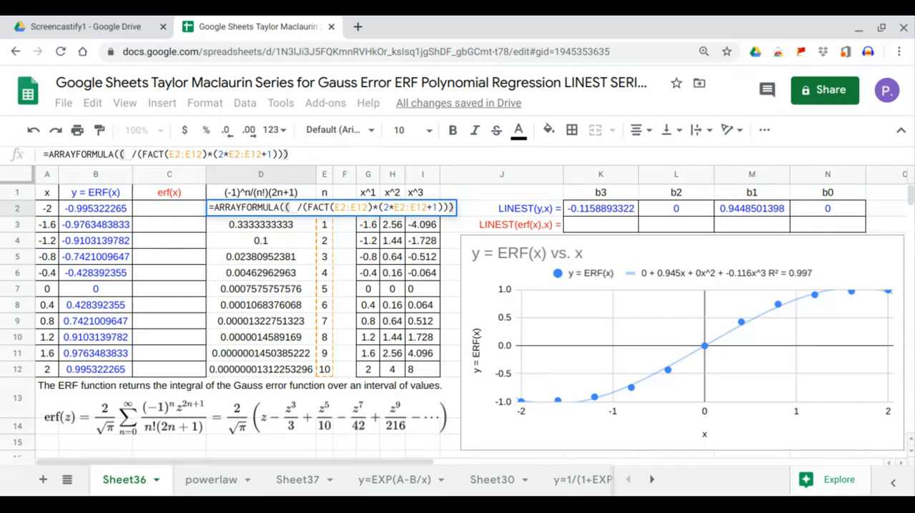
pyautogui.write(')')
pyautogui.press('Left')
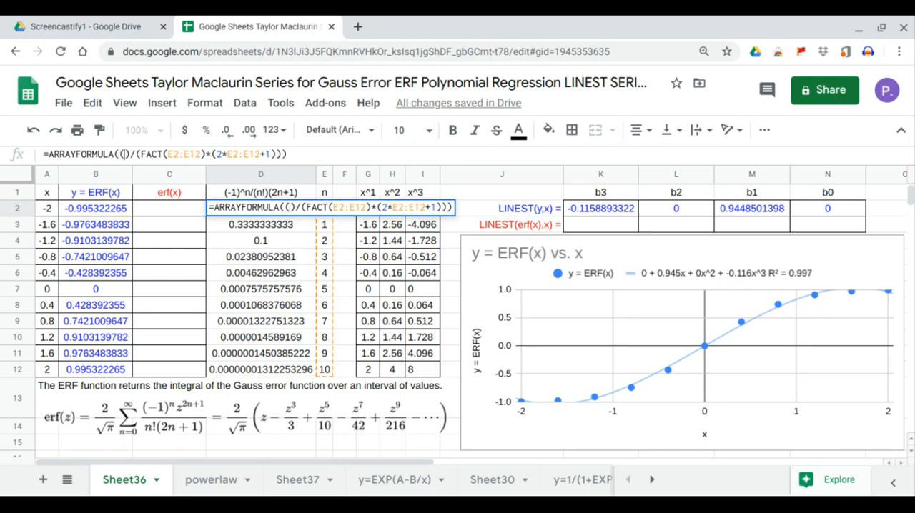
pyautogui.write('-1^')
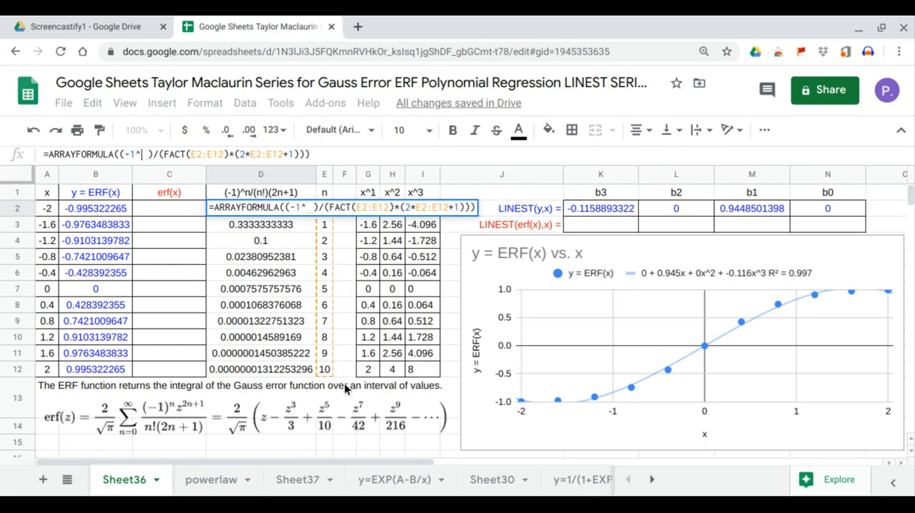
pyautogui.moveTo(328, 373); pyautogui.dragTo(334, 206)
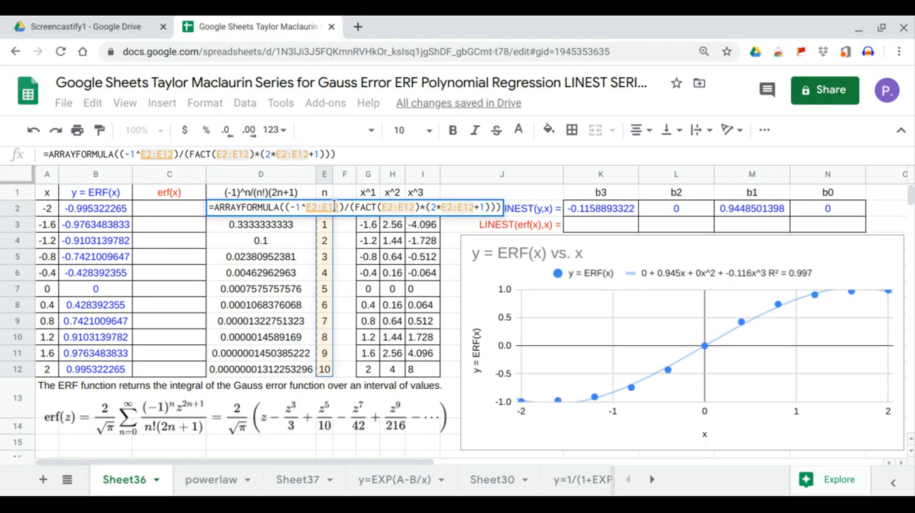
pyautogui.press('Return')
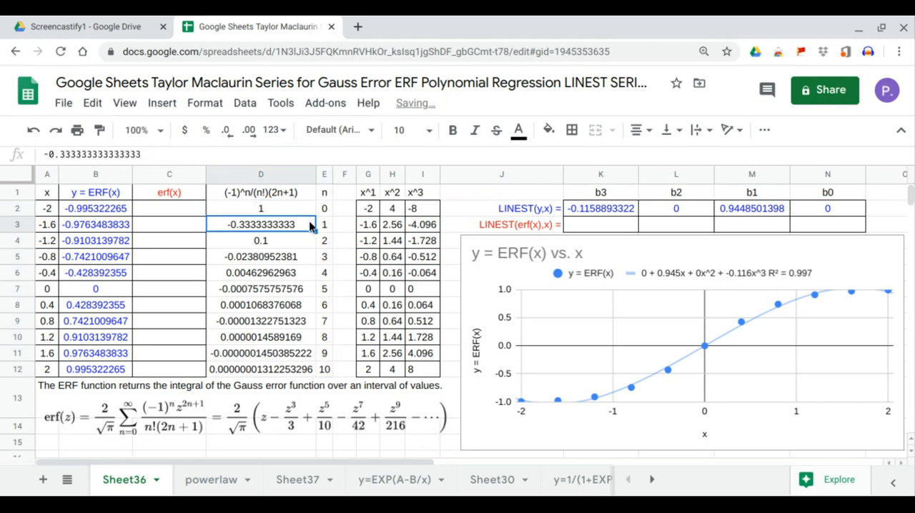
pyautogui.click(278, 245)
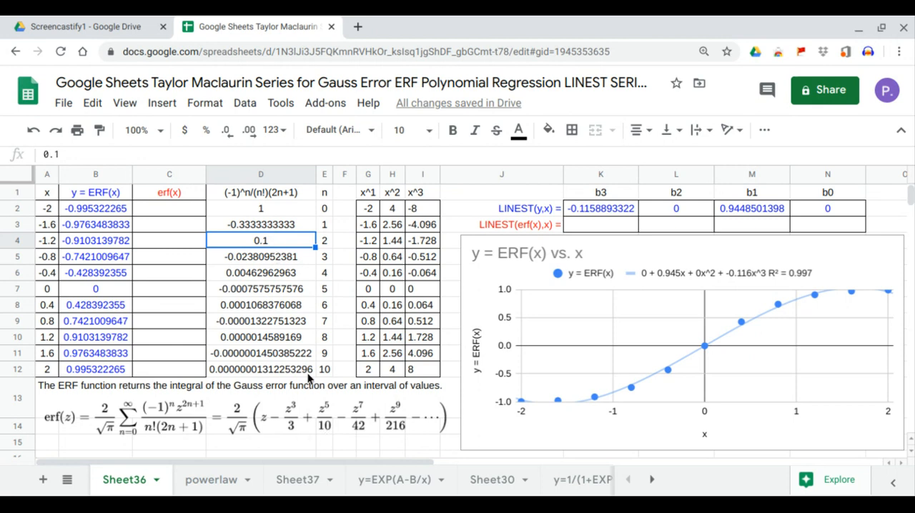
pyautogui.click(272, 256)
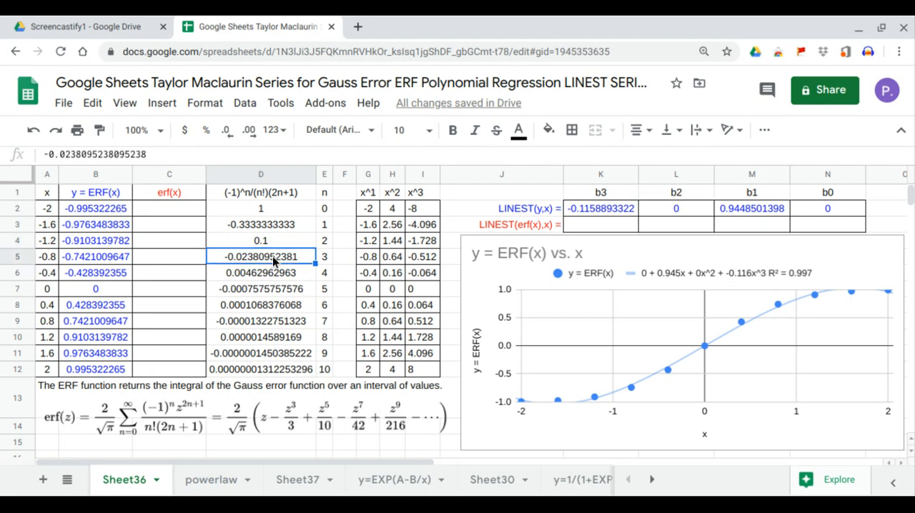
# Begin the erf(x) array formula in C2 with the series prefactor, entering =ARRAYFORMULA((2*SQRT(pi))*
pyautogui.click(192, 211)
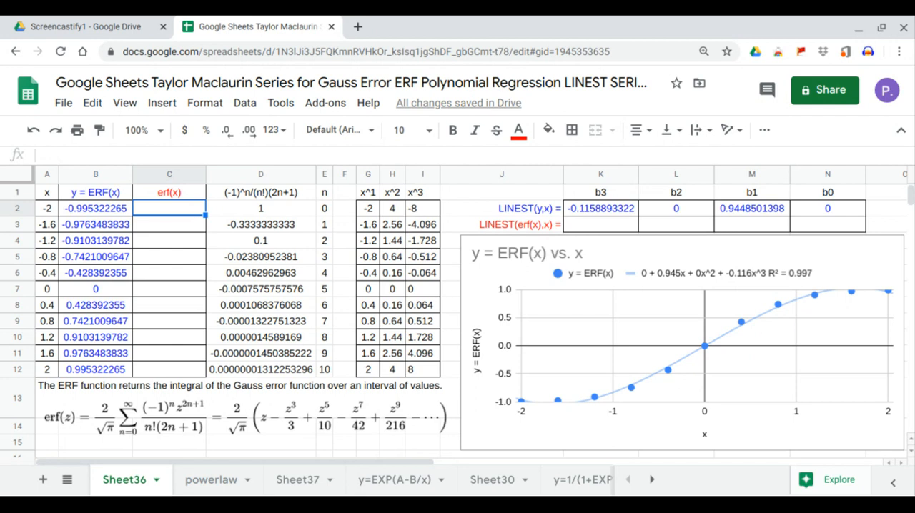
pyautogui.write('=ar')
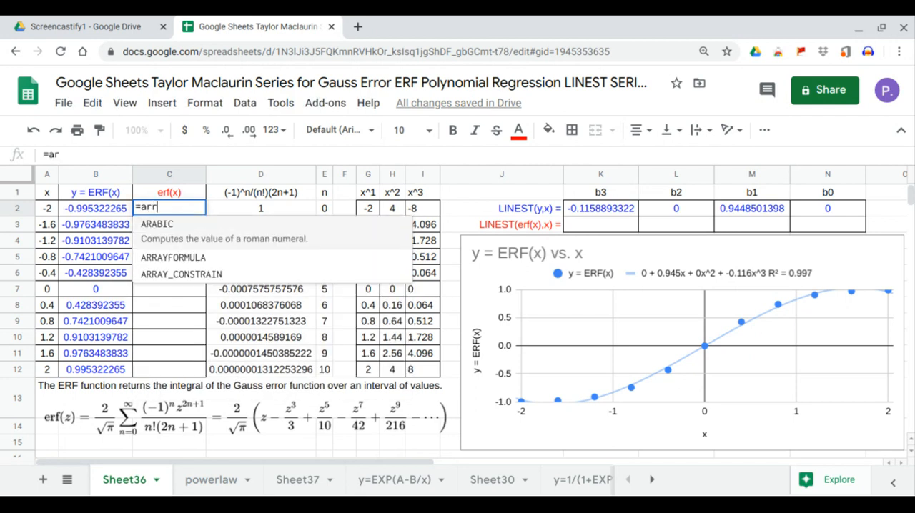
pyautogui.press('Tab')
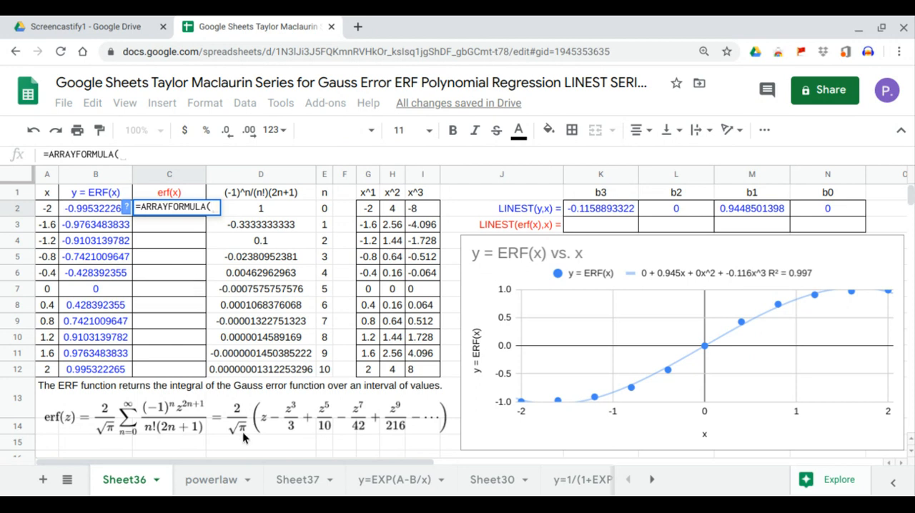
pyautogui.write('(2')
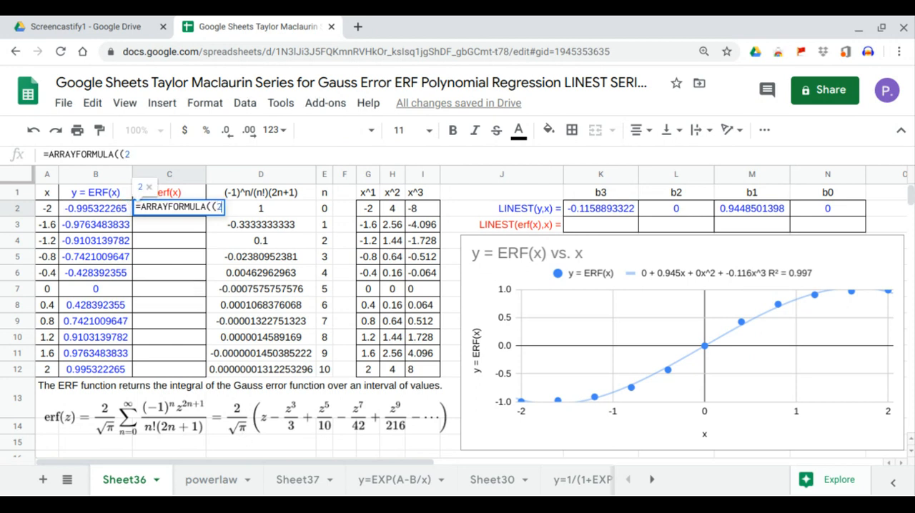
pyautogui.write('*sq')
pyautogui.press('Tab')
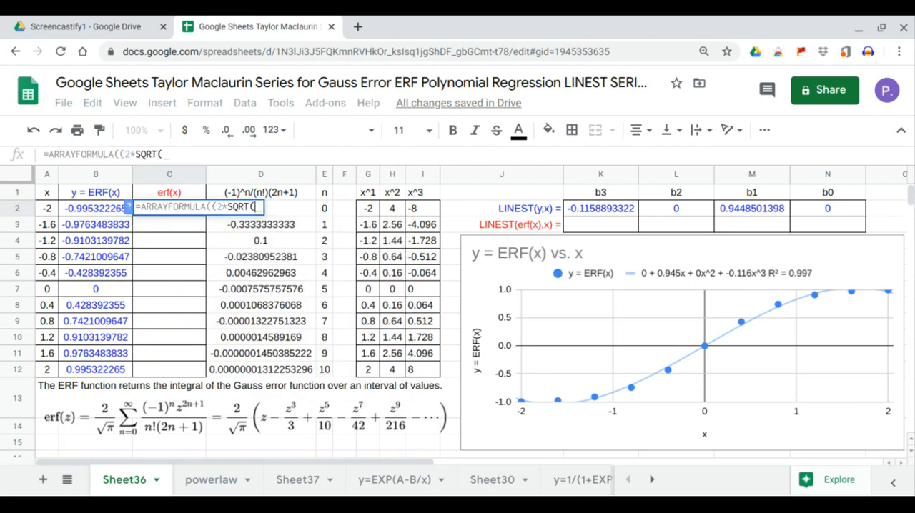
pyautogui.write('pi))')
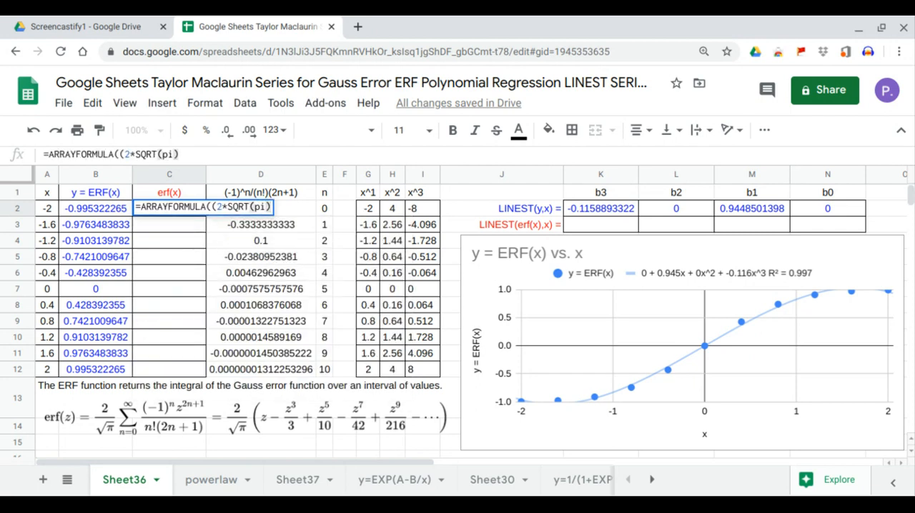
pyautogui.write('*')
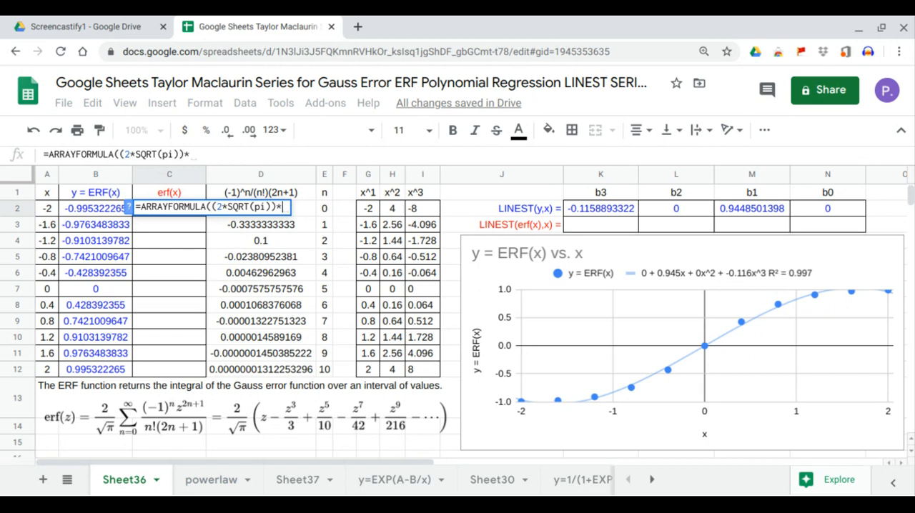
pyautogui.write('seri')
# Complete the C2 formula with SERIESSUM(A2:A12,1,2,D2:D12), using the x values, starting power 1, power step 2 and column D coefficients
pyautogui.press('Tab')
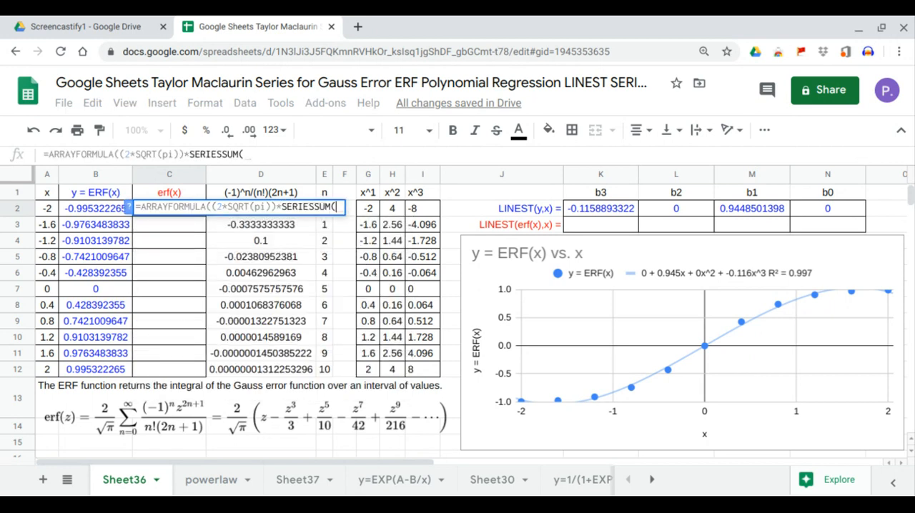
pyautogui.click(48, 209)
pyautogui.moveTo(50, 215); pyautogui.dragTo(50, 369)
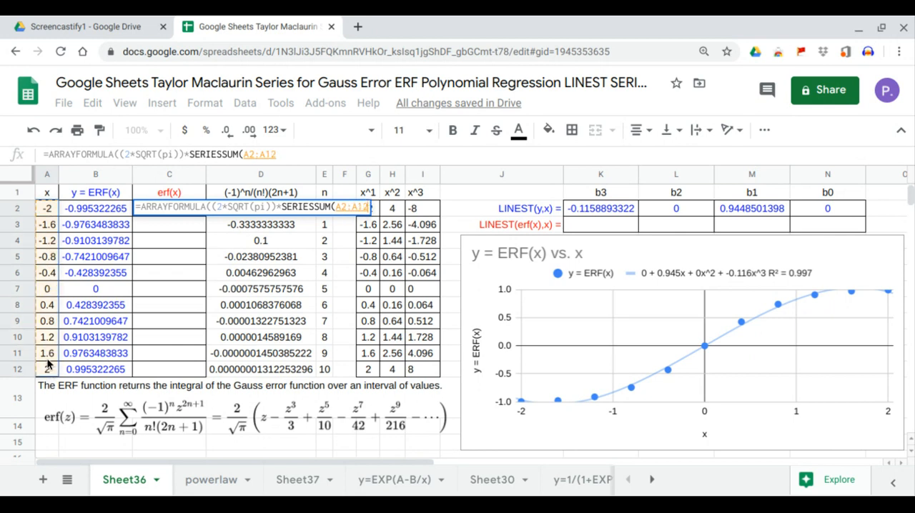
pyautogui.write(',')
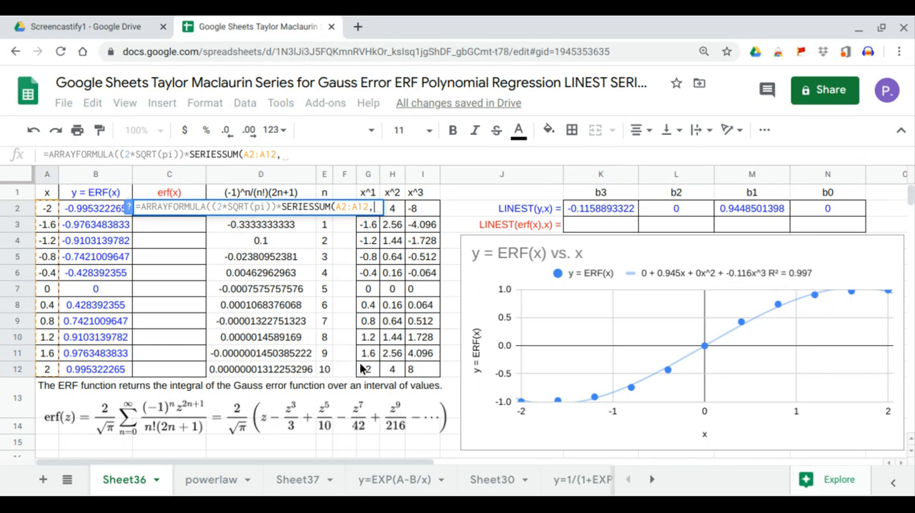
pyautogui.write('1')
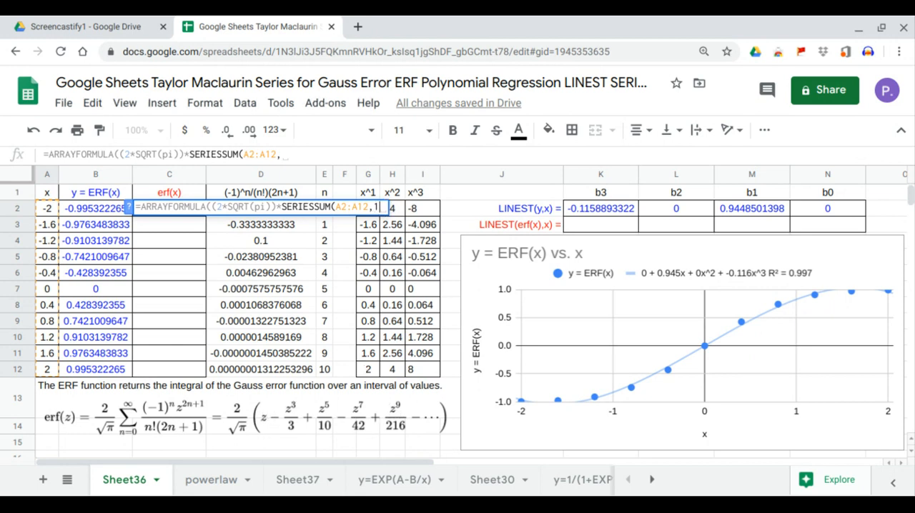
pyautogui.write(',')
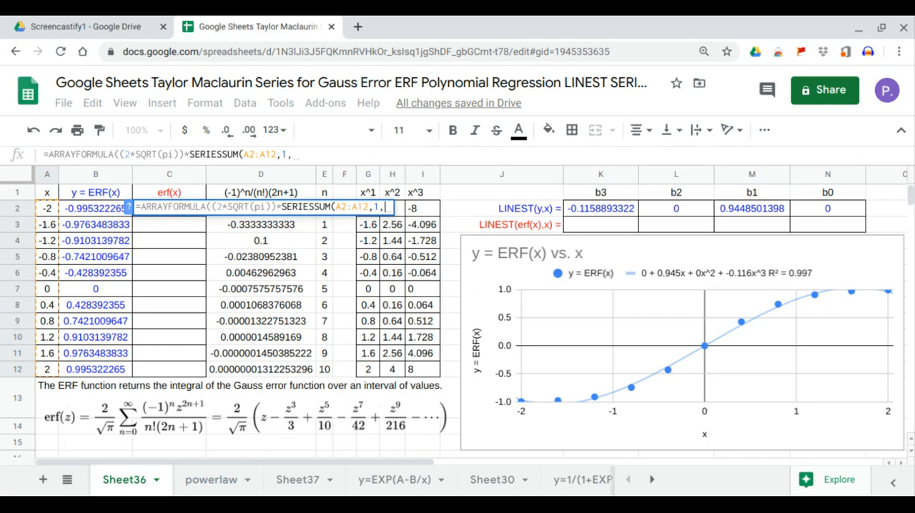
pyautogui.write('2,')
pyautogui.moveTo(286, 369); pyautogui.dragTo(275, 213)
pyautogui.press('Return')
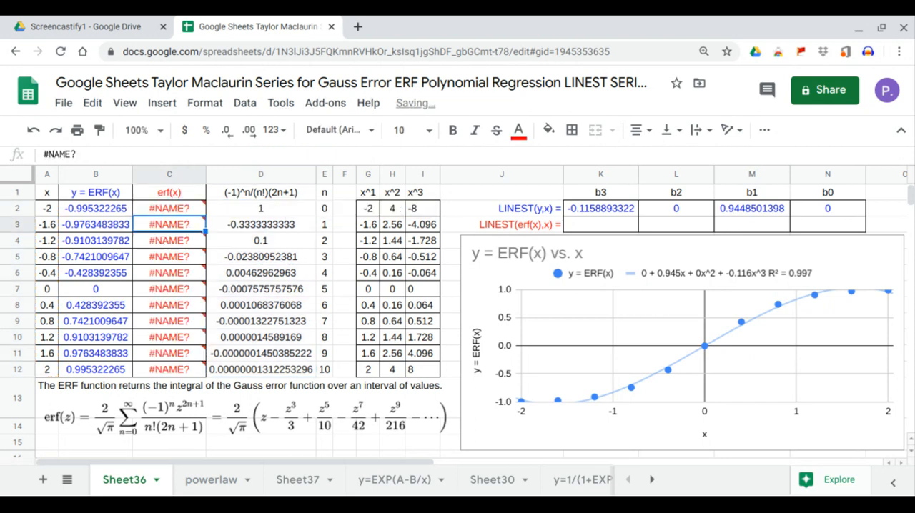
# Check the error in C2 and correct pi to the function pi() inside the formula's SQRT
pyautogui.click(189, 210)
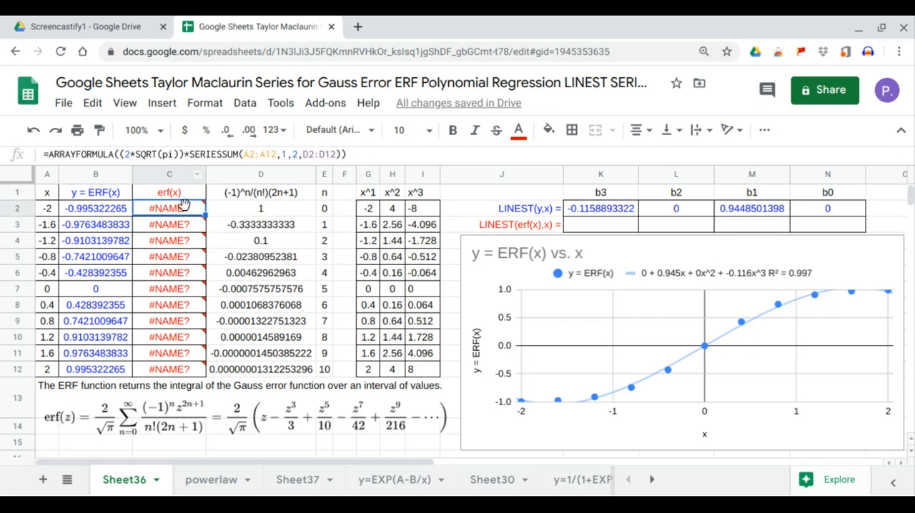
pyautogui.moveTo(183, 209)
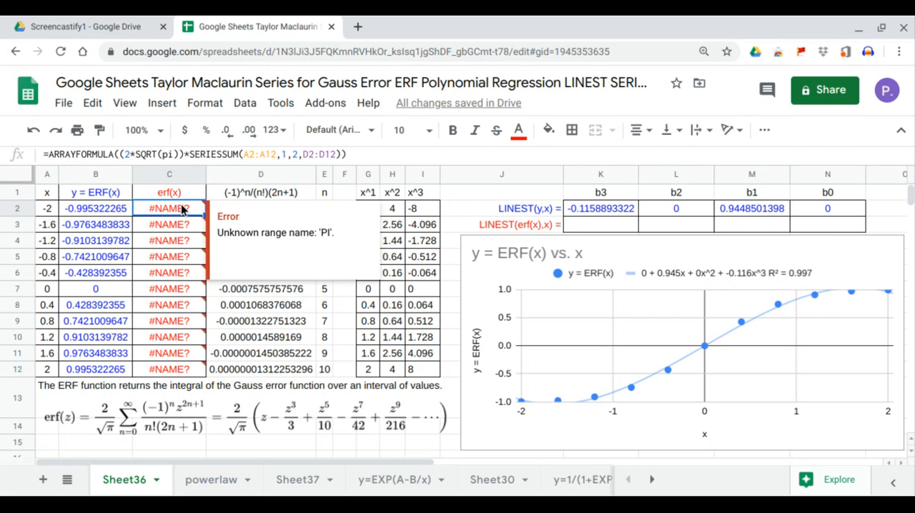
pyautogui.click(173, 155)
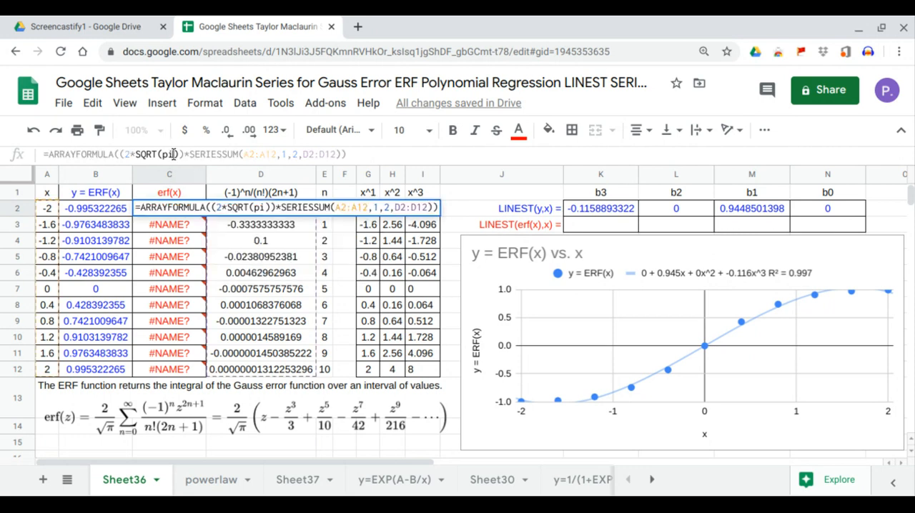
pyautogui.write('(')
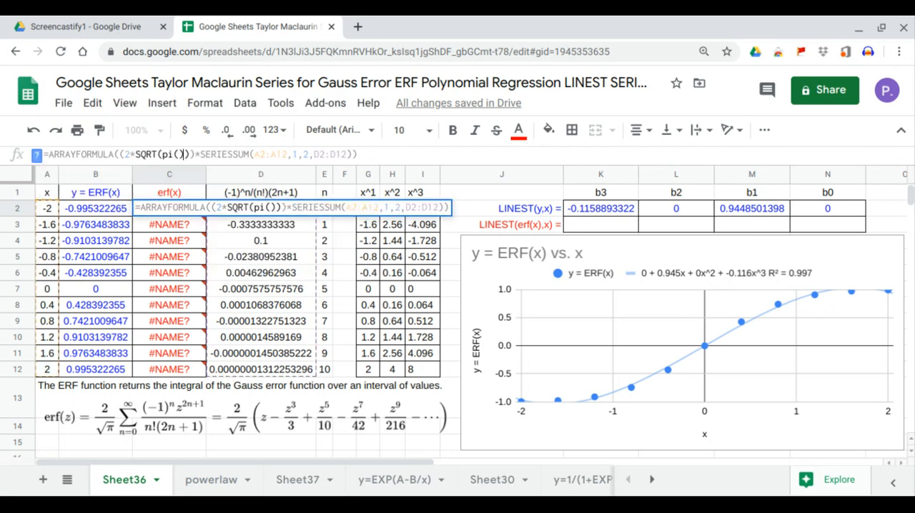
pyautogui.press('Return')
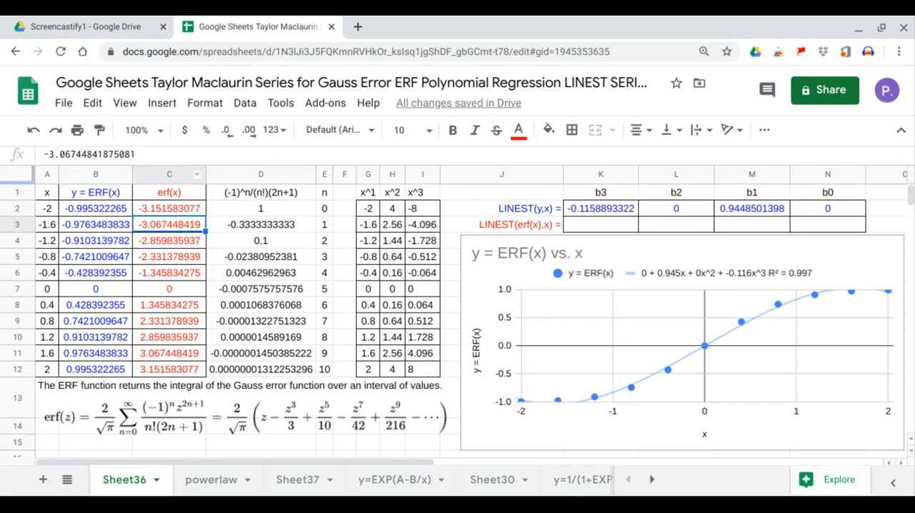
# Change the C2 formula's prefactor to (2/SQRT(pi())), and compare the erf(x) values with the ERF(x) values in rows 2 to 4
pyautogui.click(150, 209)
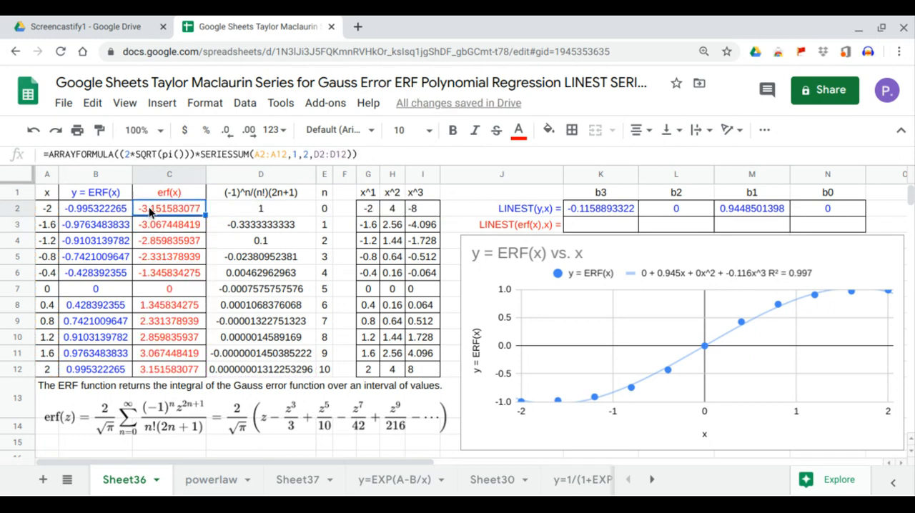
pyautogui.click(134, 155)
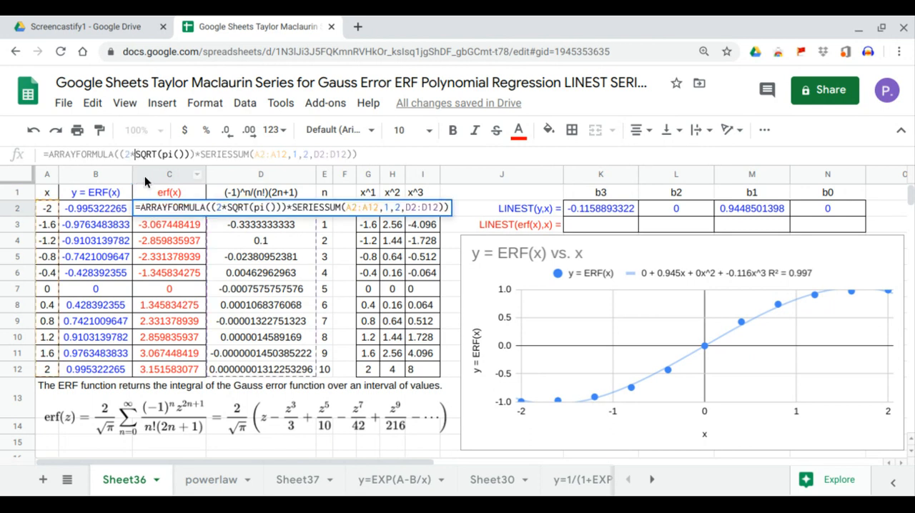
pyautogui.press('BackSpace')
pyautogui.write('/')
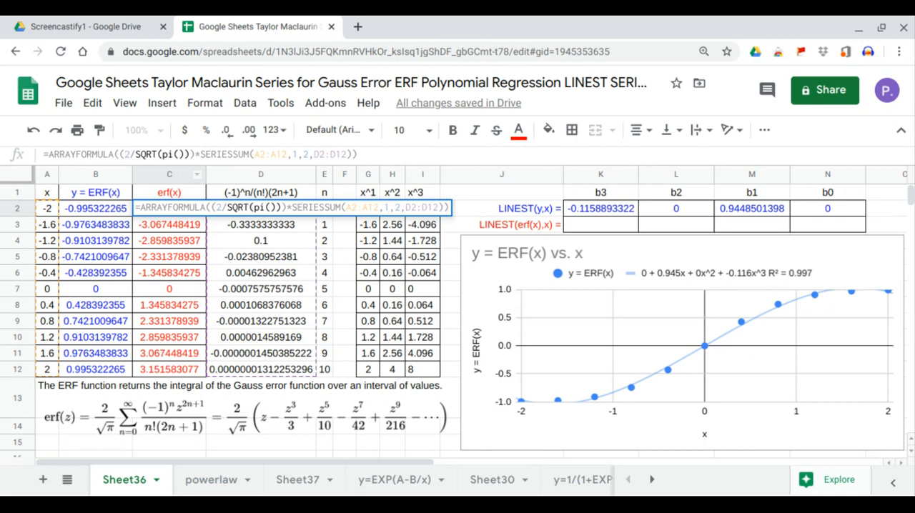
pyautogui.press('Return')
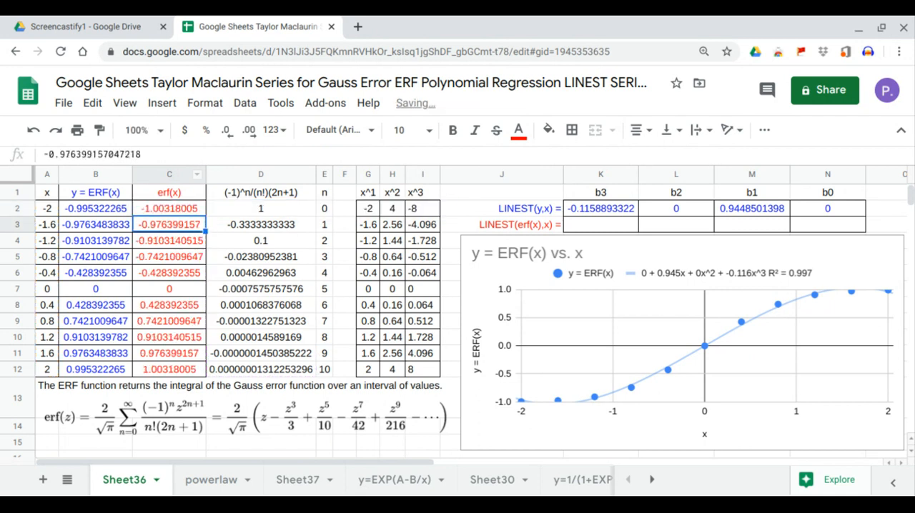
pyautogui.click(149, 207)
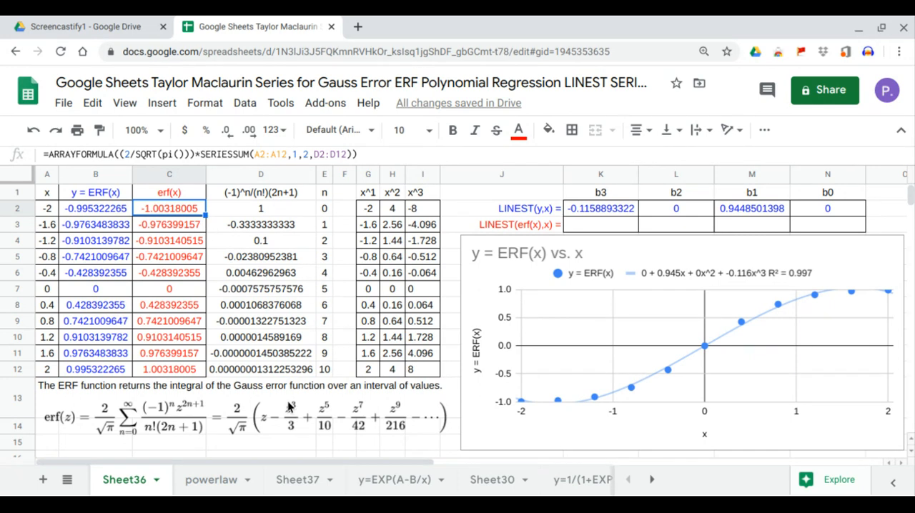
pyautogui.moveTo(108, 212)
pyautogui.mouseDown()
pyautogui.moveTo(145, 208)
pyautogui.moveTo(115, 210)
pyautogui.mouseUp()
pyautogui.click(159, 208)
pyautogui.moveTo(161, 229); pyautogui.dragTo(111, 223)
pyautogui.moveTo(161, 243); pyautogui.dragTo(122, 243)
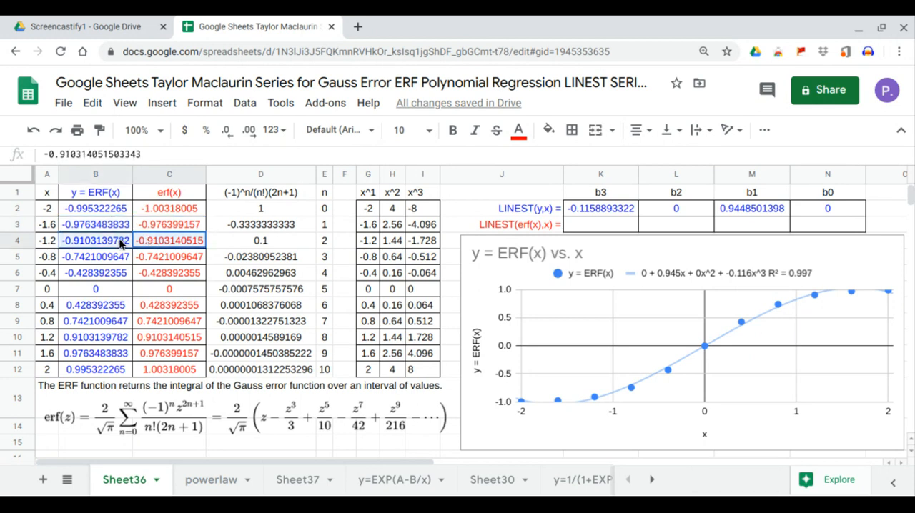
# Add the erf(x) column, range C1:C12, to the chart as a second series
pyautogui.click(880, 266)
pyautogui.click(892, 247)
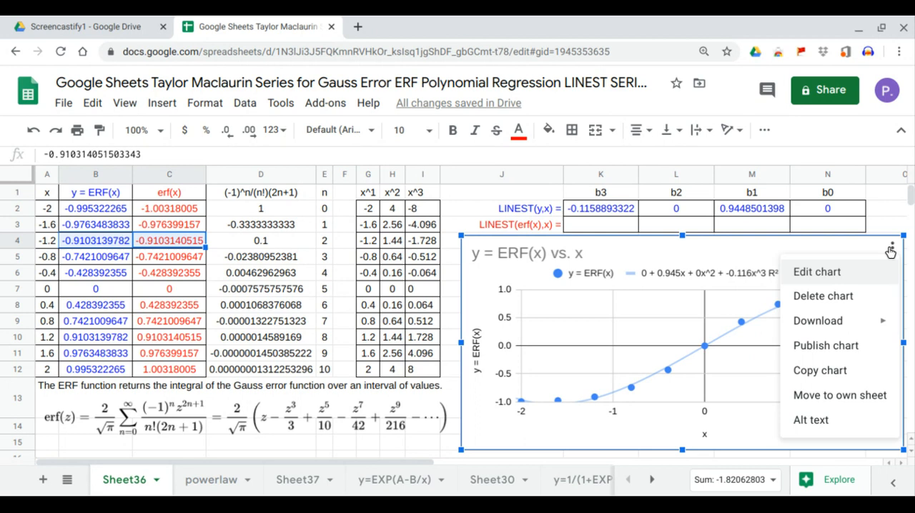
pyautogui.click(847, 272)
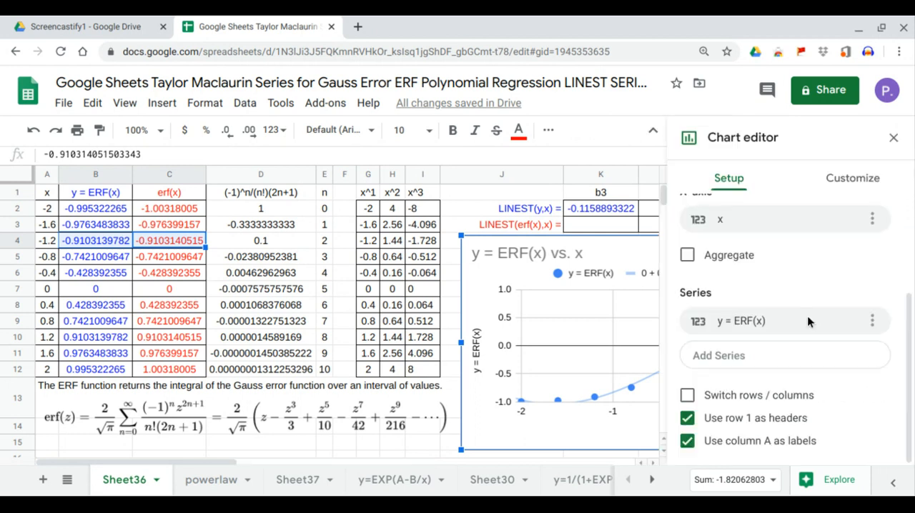
pyautogui.click(779, 352)
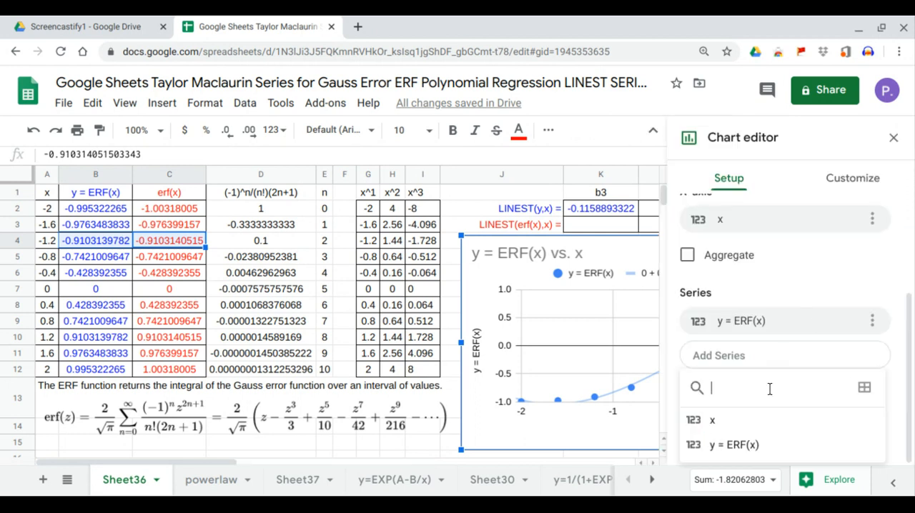
pyautogui.click(866, 389)
pyautogui.click(450, 267)
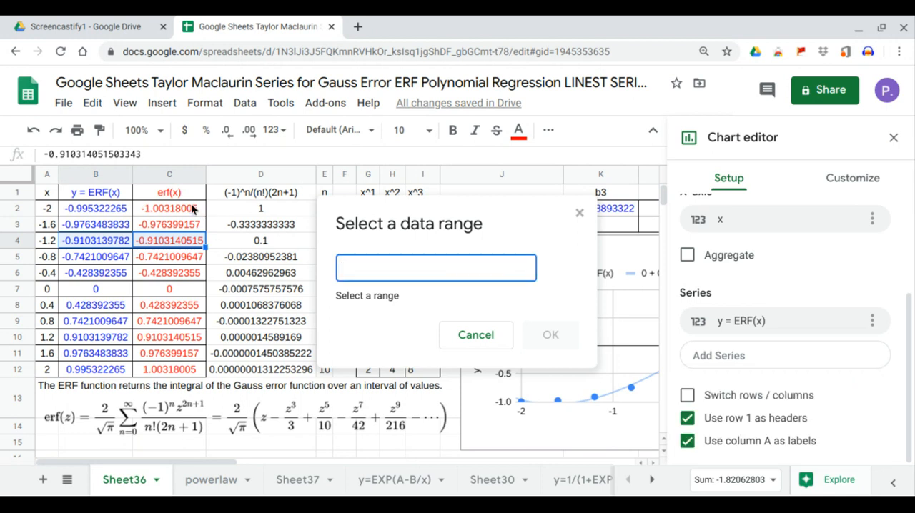
pyautogui.moveTo(196, 193); pyautogui.dragTo(196, 366)
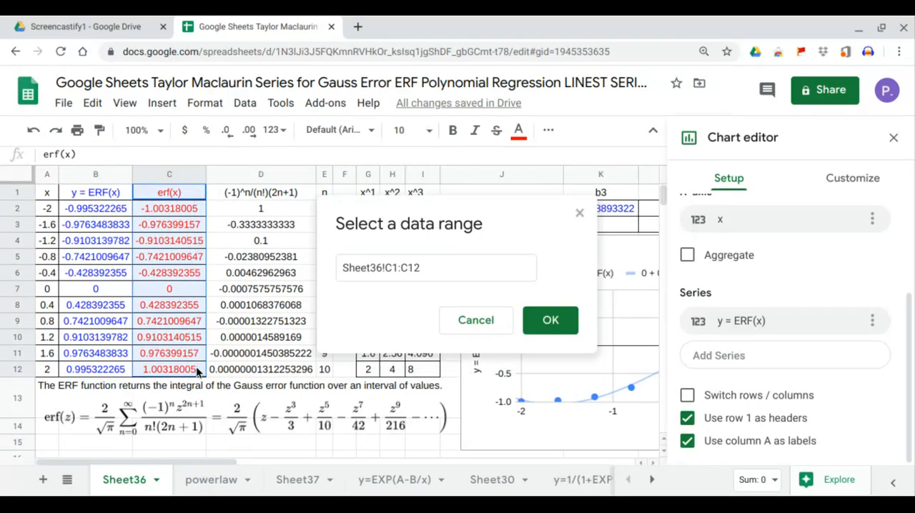
pyautogui.click(536, 333)
# Add a polynomial trendline of degree 3 to the chart's erf(x) series
pyautogui.click(861, 183)
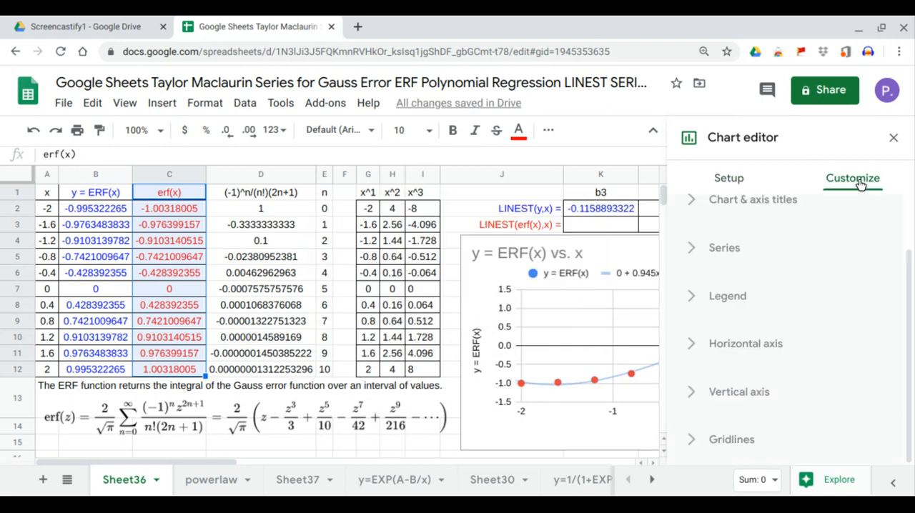
pyautogui.click(737, 252)
pyautogui.scroll(-4, 808, 316)
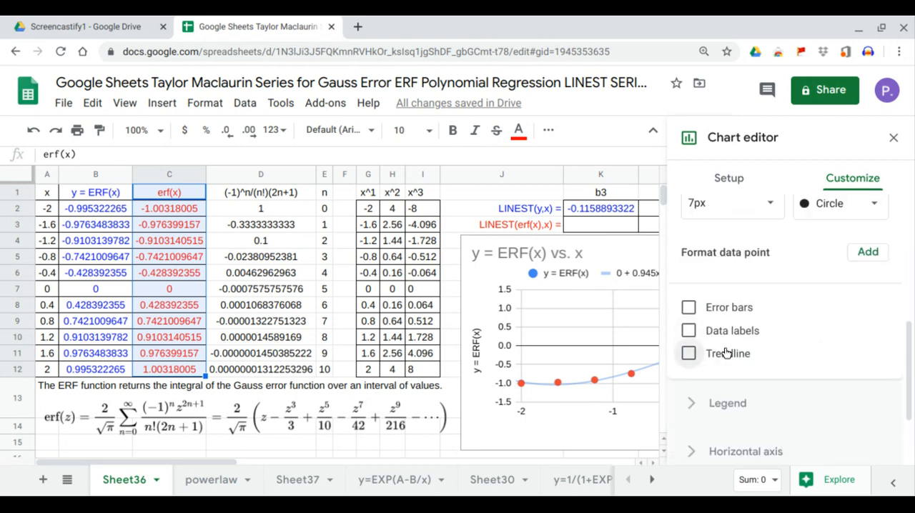
pyautogui.click(744, 351)
pyautogui.scroll(-1, 761, 340)
pyautogui.click(773, 332)
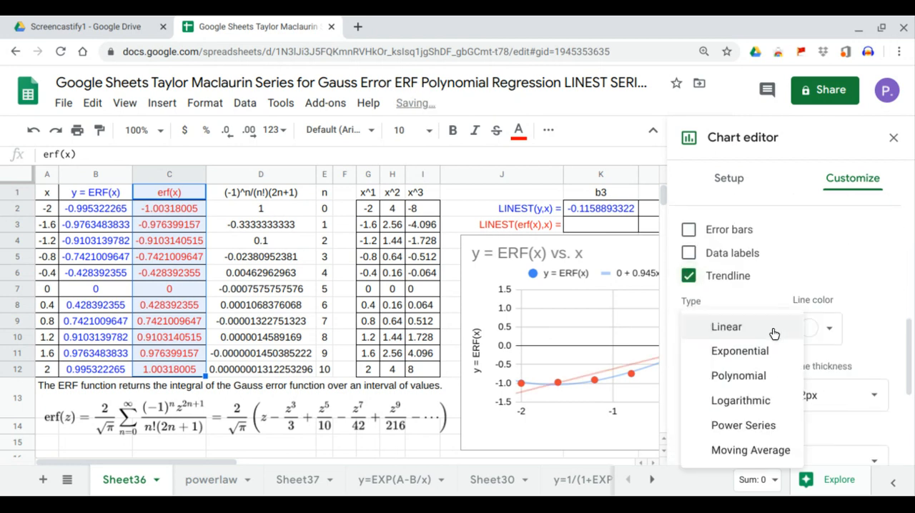
pyautogui.click(751, 376)
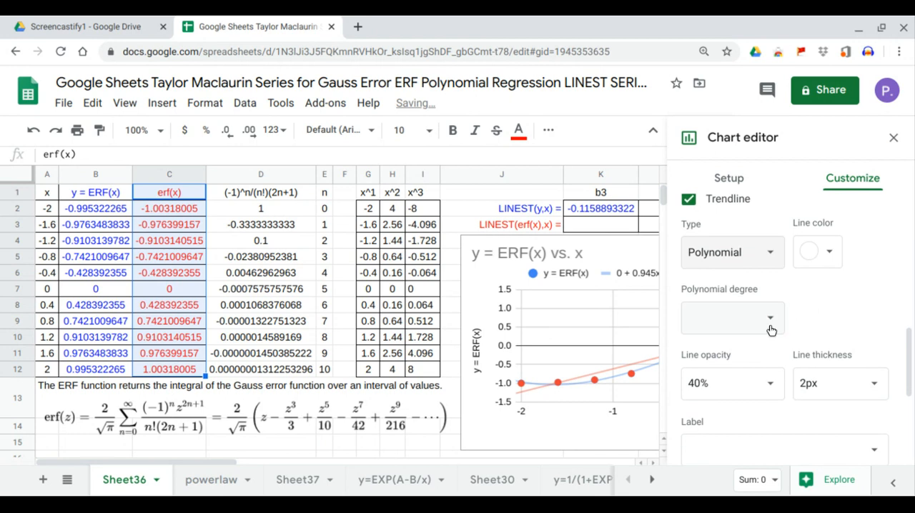
pyautogui.click(770, 326)
pyautogui.click(714, 377)
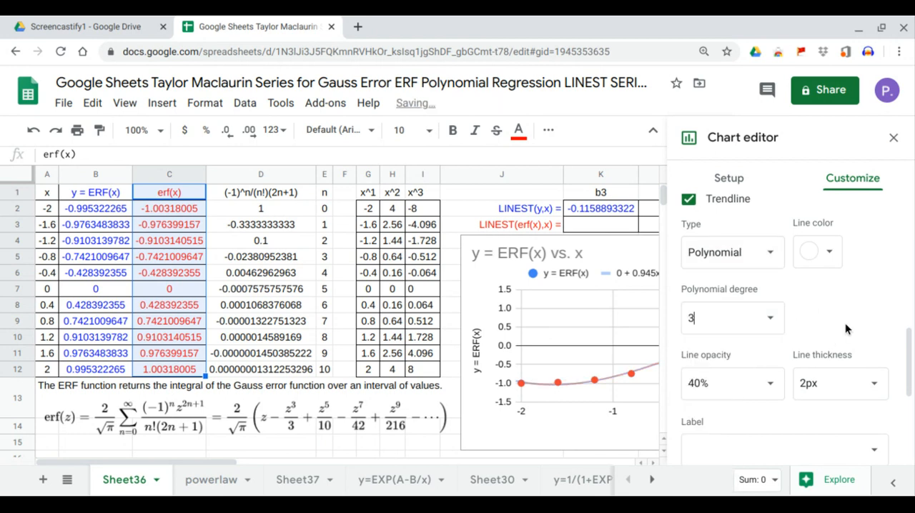
# Set the label of the erf(x) trendline to Use Equation
pyautogui.scroll(-1, 837, 336)
pyautogui.click(819, 373)
pyautogui.click(743, 419)
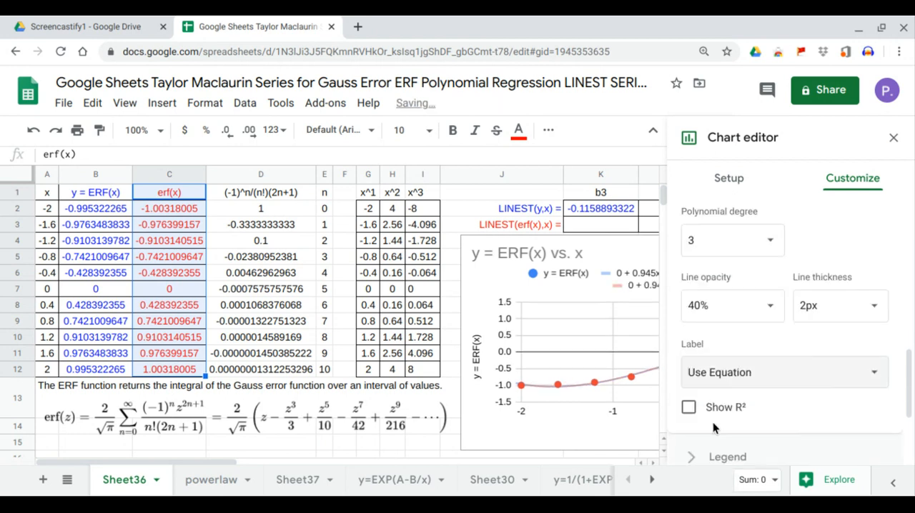
# Show R² for the erf(x) trendline and close the chart editor
pyautogui.click(689, 407)
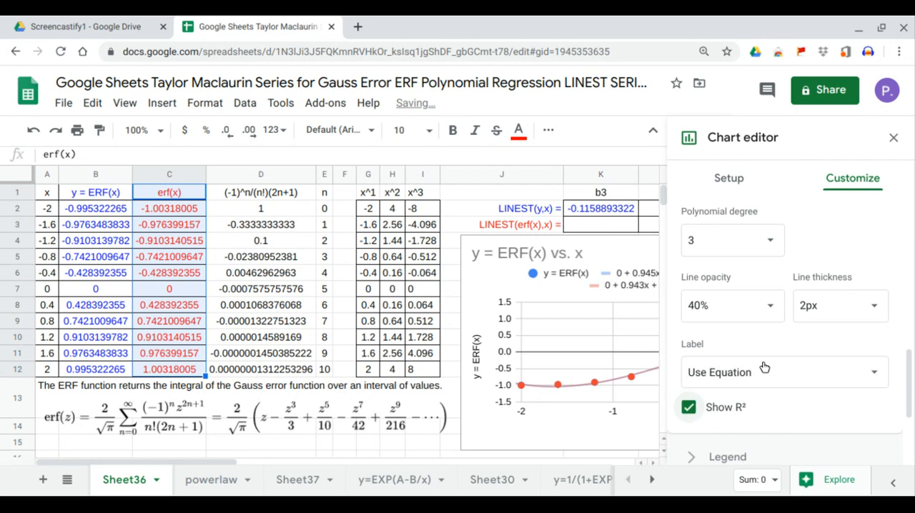
pyautogui.click(892, 143)
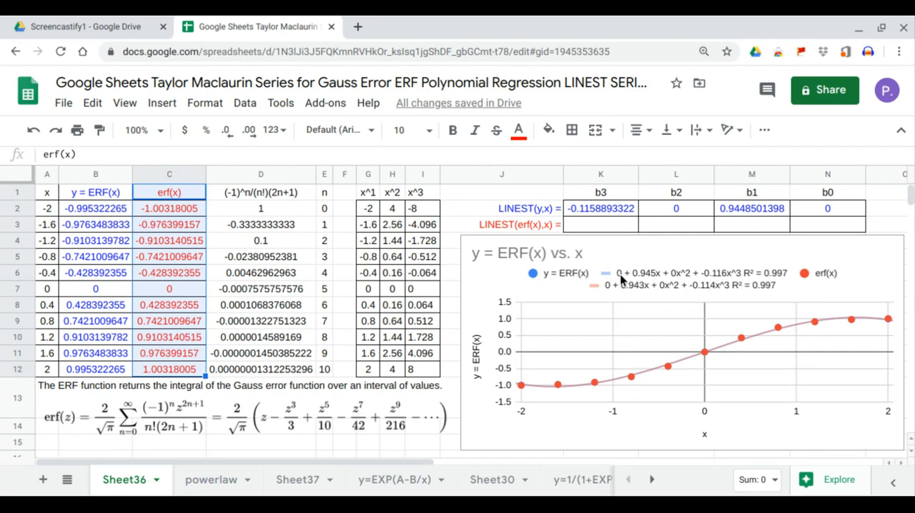
# Enter =LINEST(C2:C12,G2:I12) in cell K3 to compute the cubic coefficients of erf(x)
pyautogui.click(611, 225)
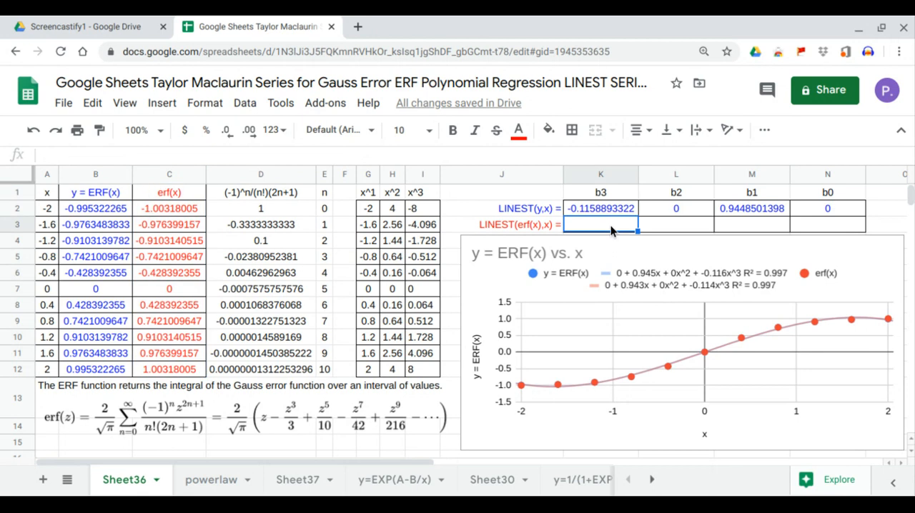
pyautogui.write('=LINEST(')
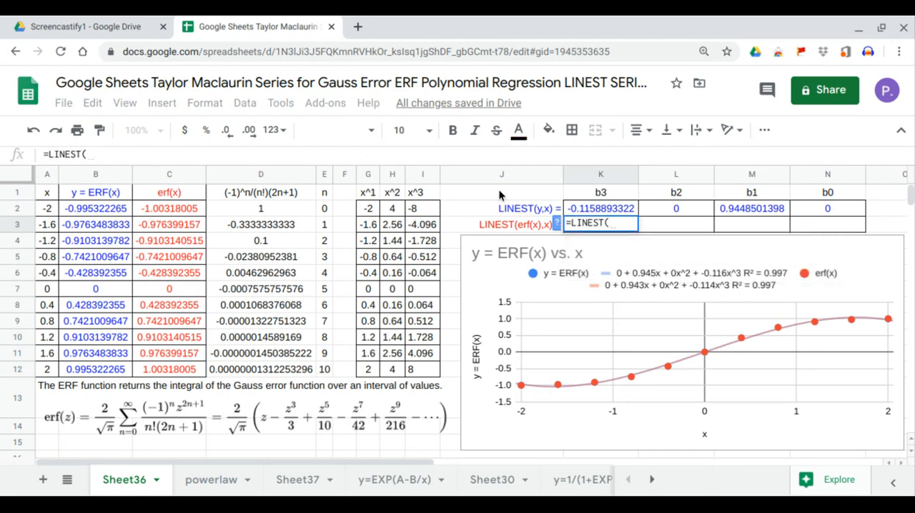
pyautogui.click(189, 212)
pyautogui.moveTo(183, 224); pyautogui.dragTo(181, 367)
pyautogui.write(',')
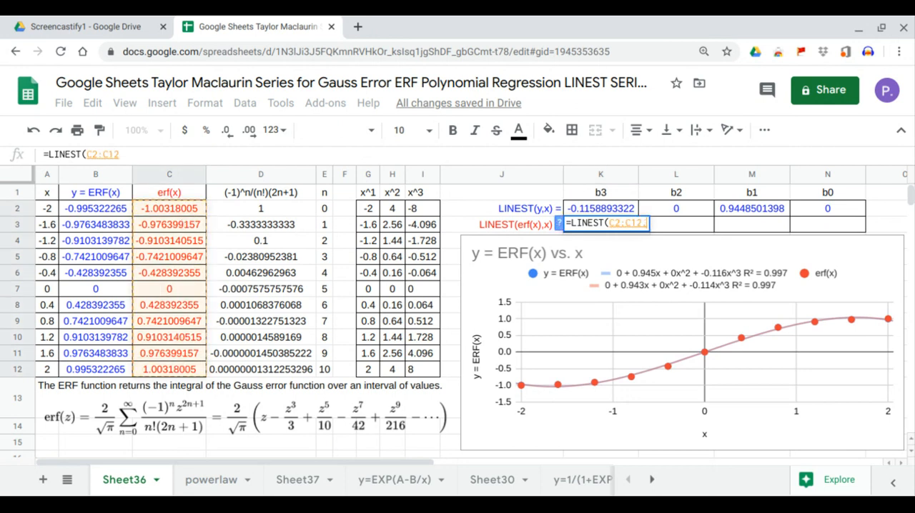
pyautogui.moveTo(368, 208); pyautogui.dragTo(419, 369)
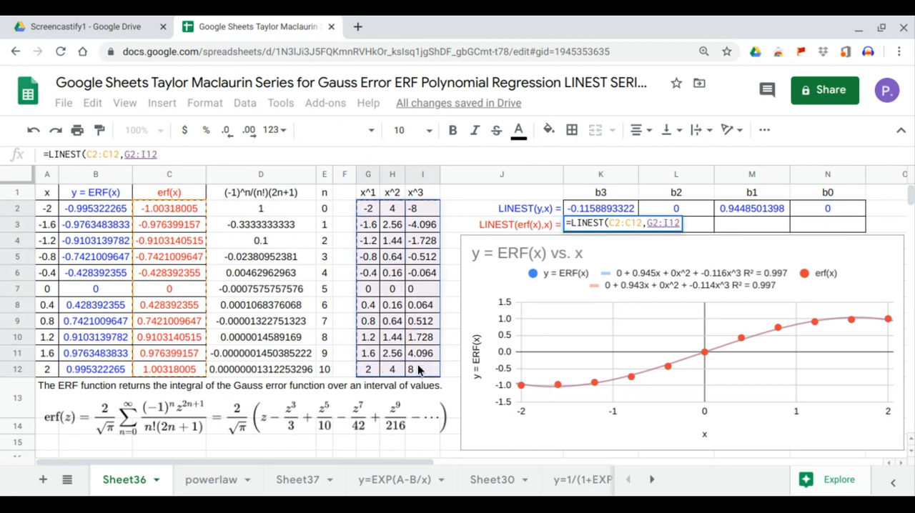
pyautogui.press('Return')
# Check the erf(x) LINEST coefficients b0, b1, b2 and b3 in row 3 against the chart's erf(x) trendline equation
pyautogui.click(830, 227)
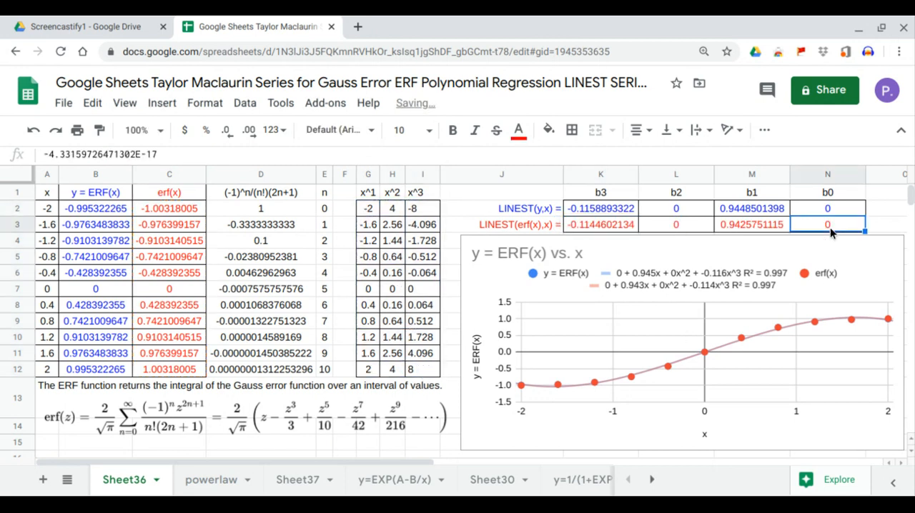
pyautogui.click(743, 227)
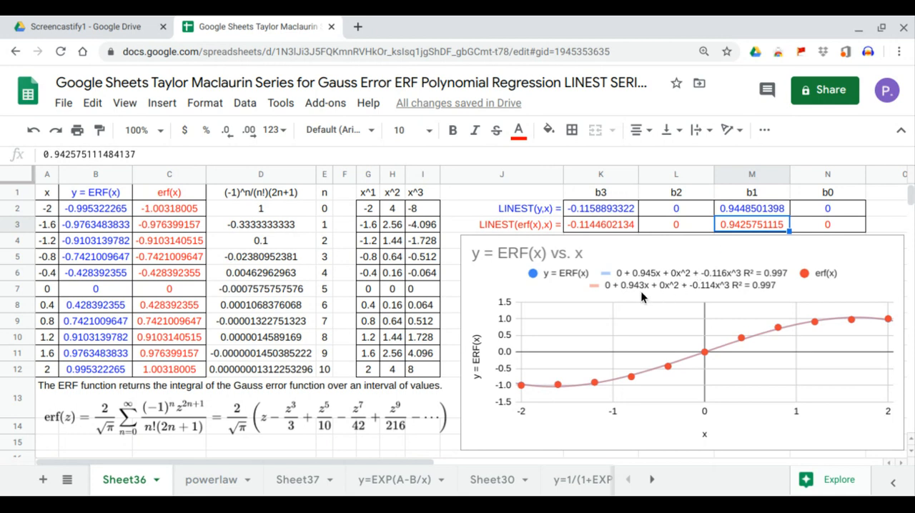
pyautogui.click(689, 226)
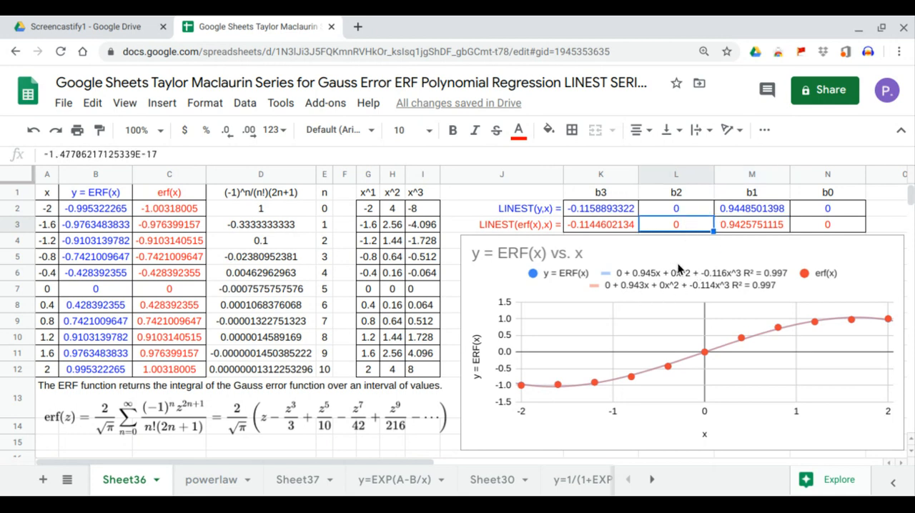
pyautogui.click(621, 226)
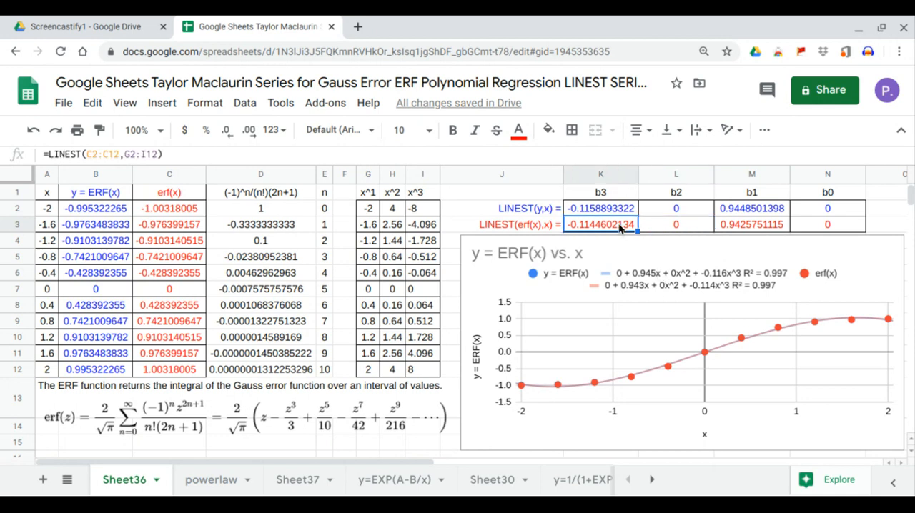